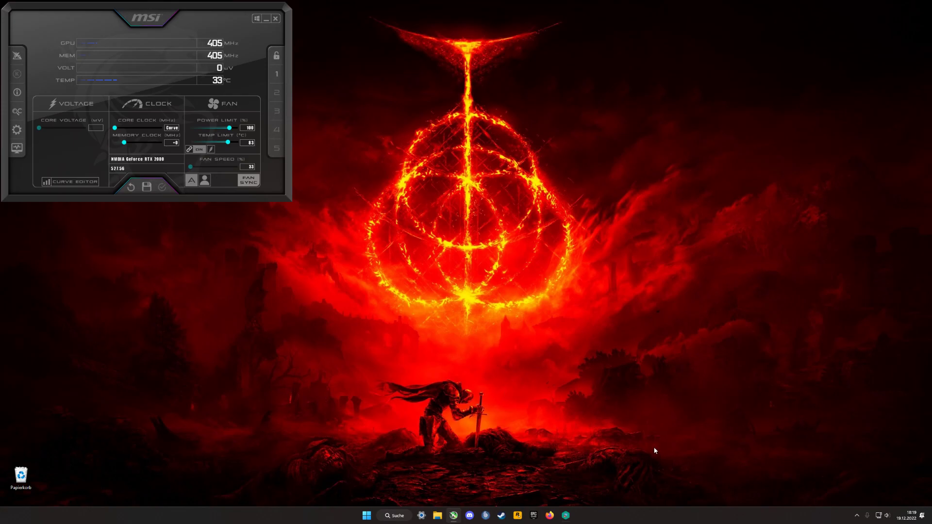
# Step: Switch to NVIDIA GeForce Experience, check for driver updates and view the choices for the driver type
pyautogui.click(856, 515)
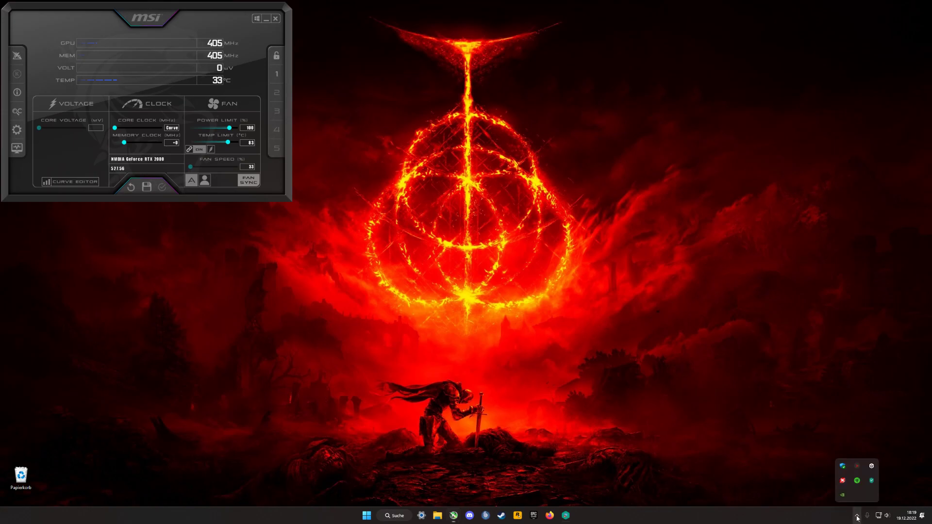
pyautogui.rightClick(842, 496)
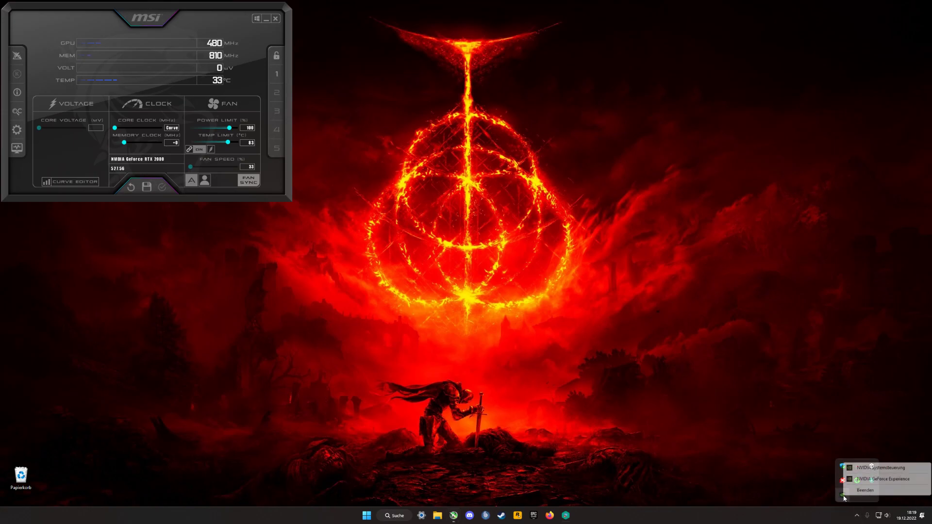
pyautogui.click(871, 479)
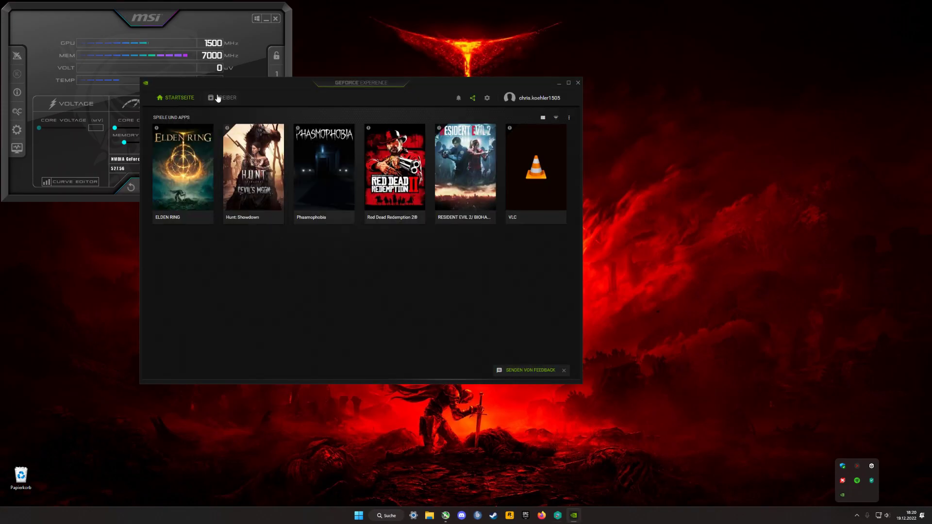
pyautogui.click(223, 97)
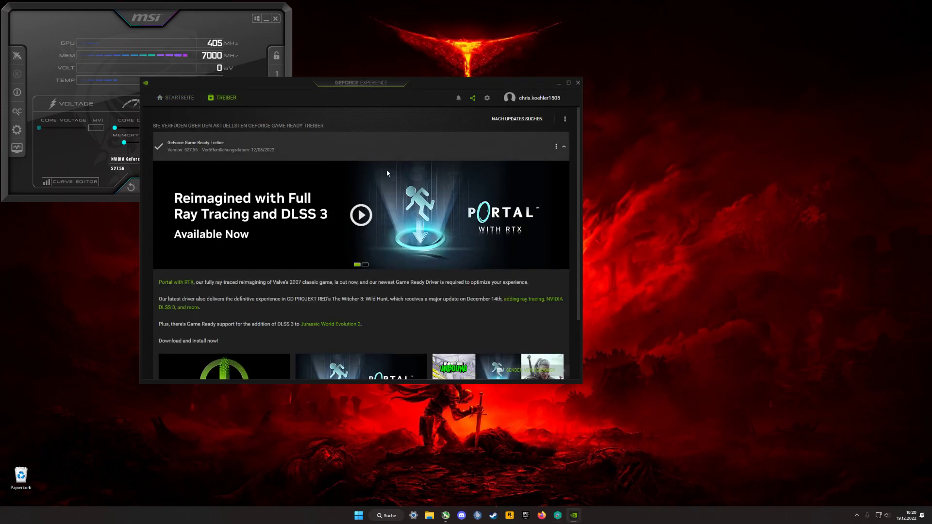
pyautogui.click(507, 119)
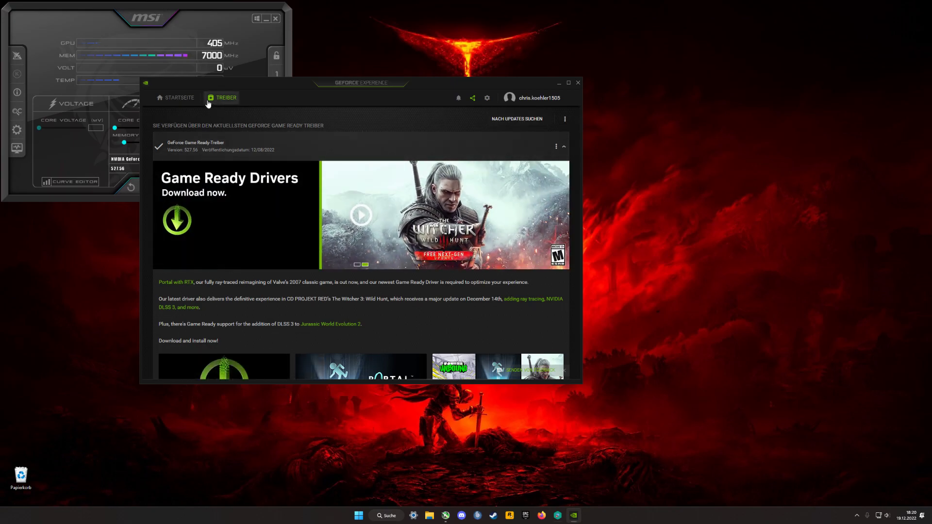
pyautogui.click(564, 119)
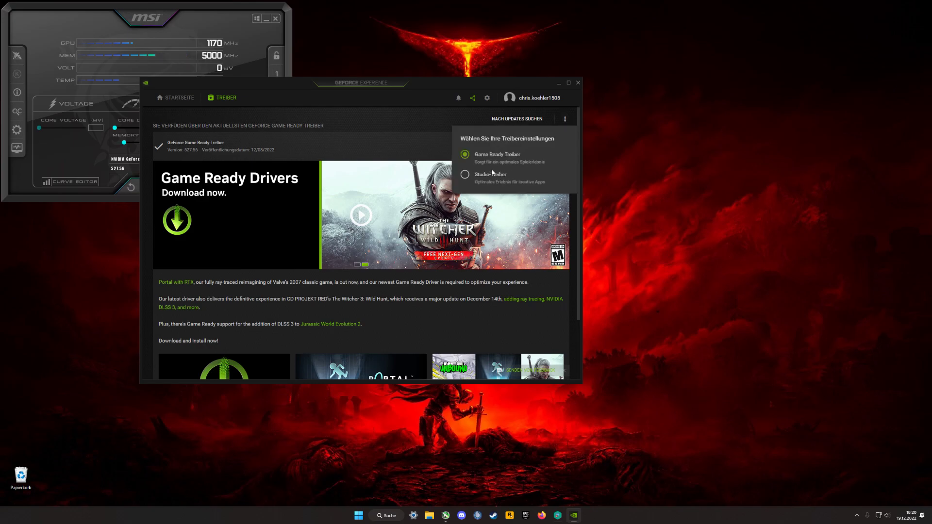
pyautogui.click(401, 134)
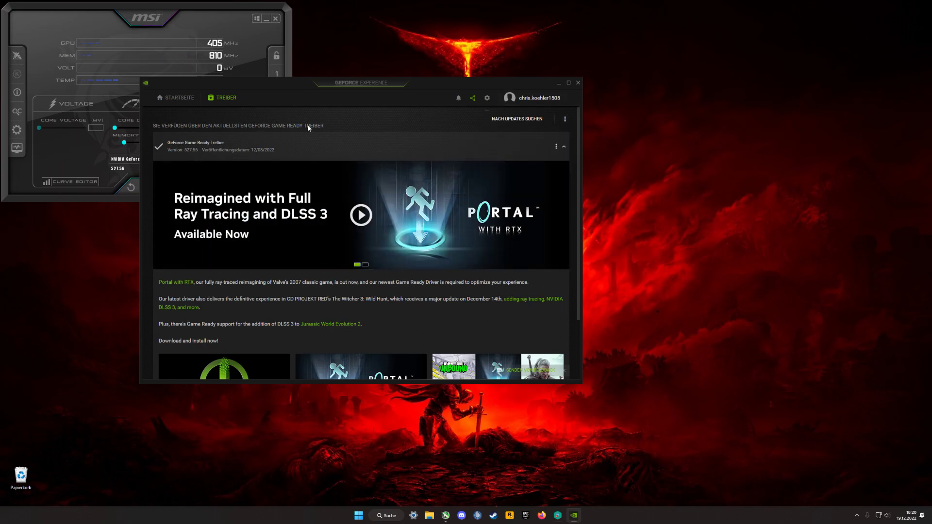
# Step: Review the general settings, system details and feature list in GeForce Experience, and close it
pyautogui.click(179, 97)
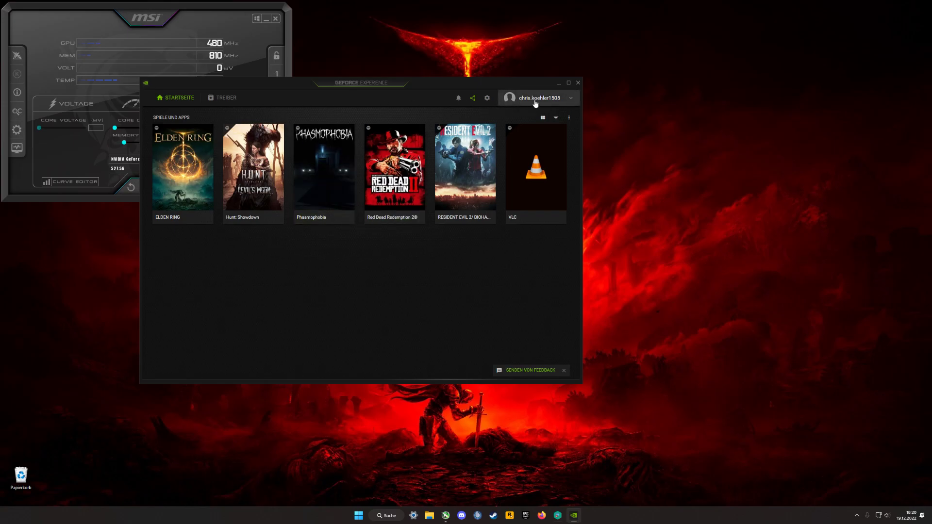
pyautogui.click(487, 98)
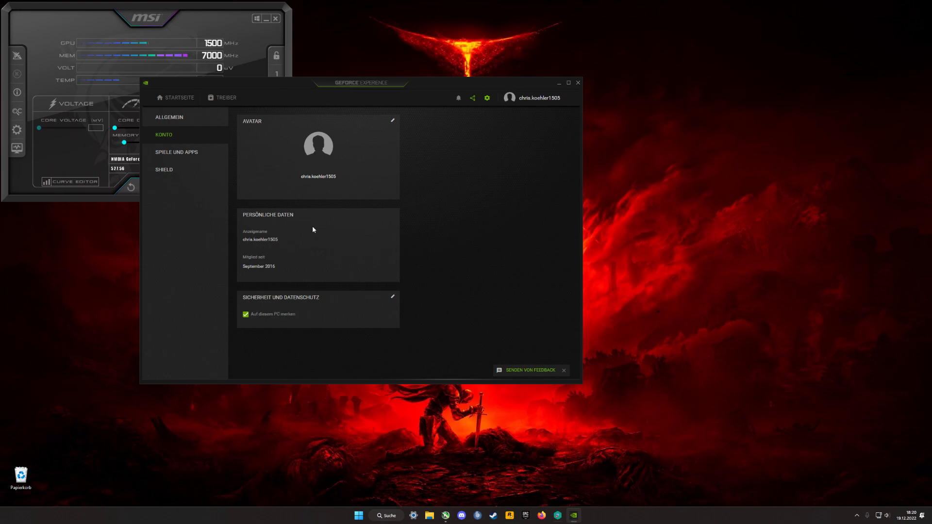
pyautogui.click(172, 118)
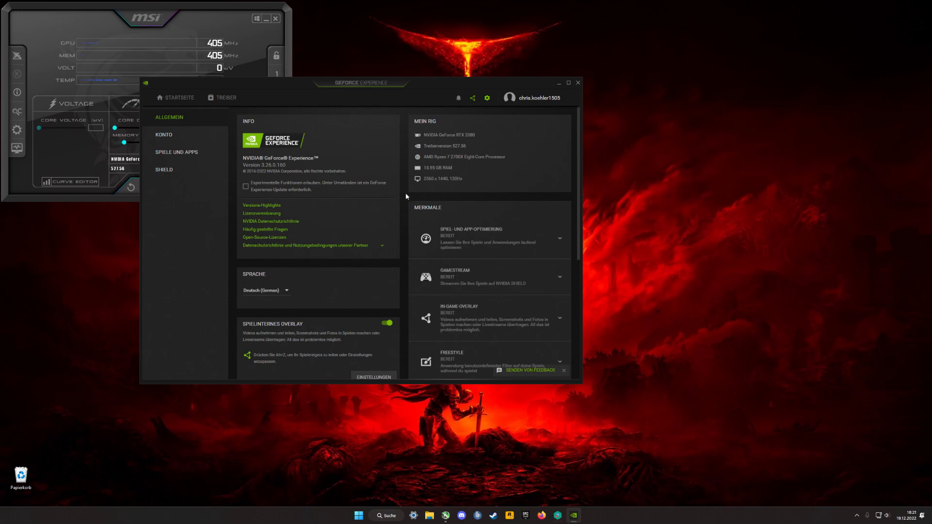
pyautogui.scroll(-3, 419, 195)
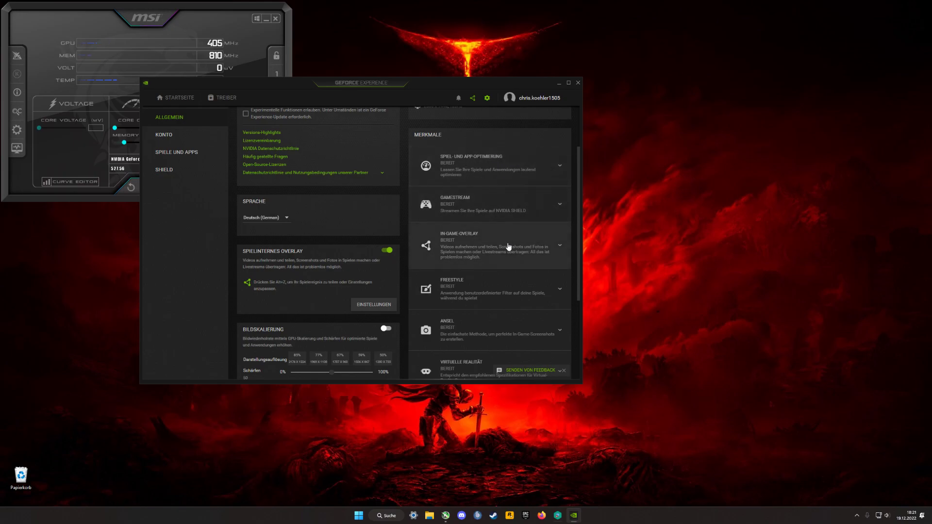
pyautogui.scroll(-1, 512, 247)
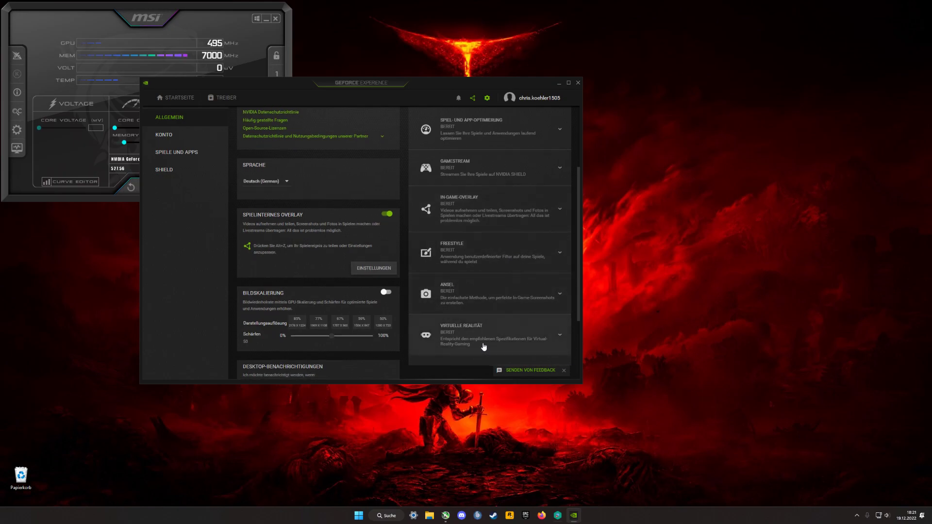
pyautogui.click(577, 82)
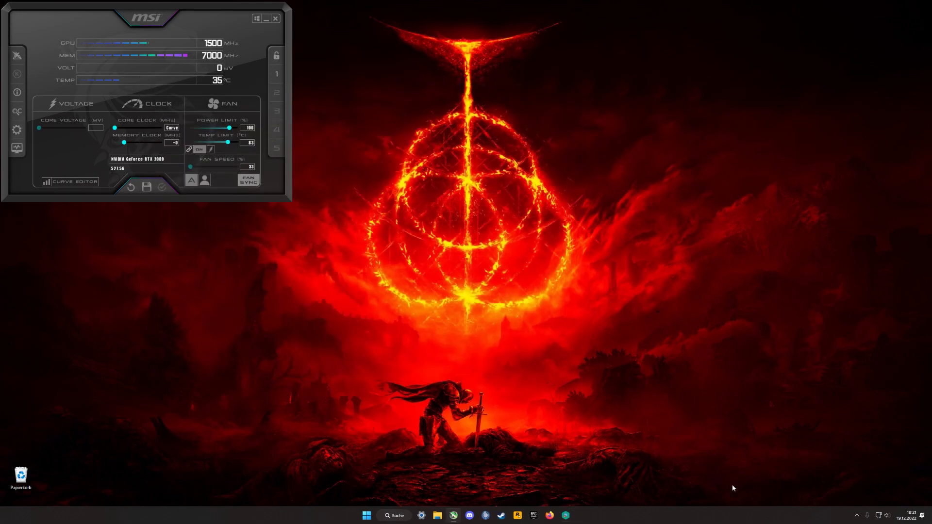
# Step: Switch to the NVIDIA Systemsteuerung and maximize its window
pyautogui.click(856, 515)
pyautogui.rightClick(842, 494)
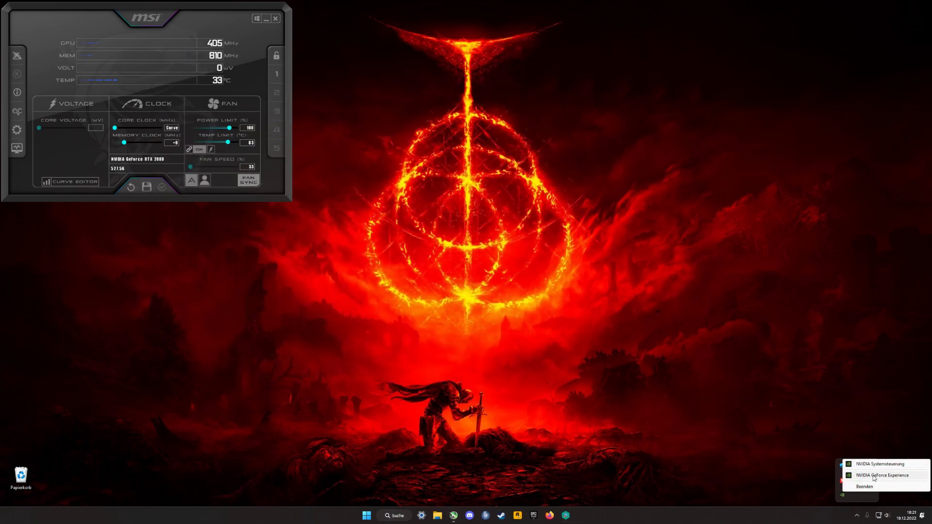
pyautogui.click(869, 476)
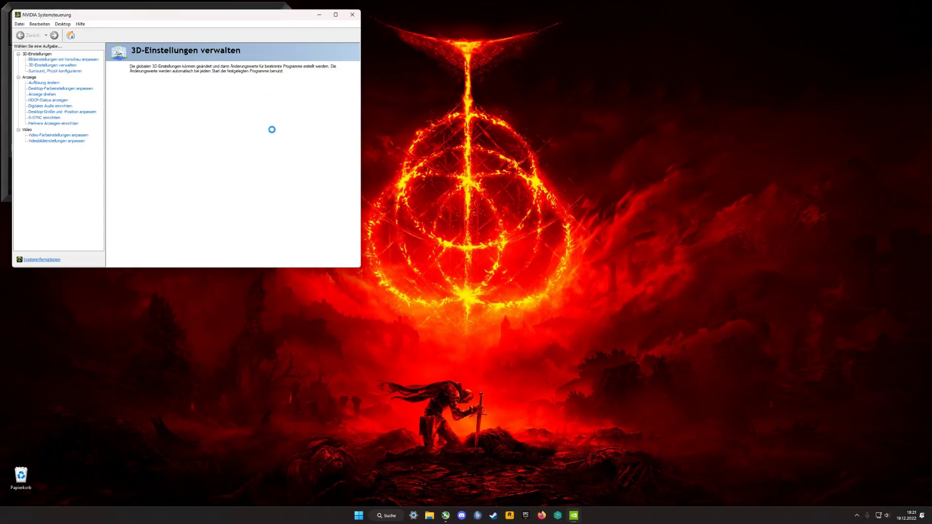
pyautogui.click(336, 15)
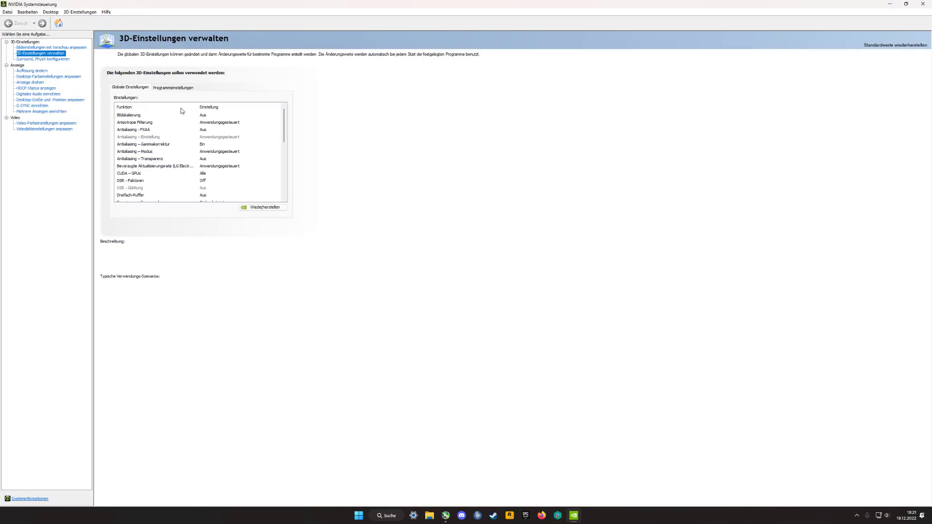
# Step: Set the image settings with preview to "Die 3D-Anwendung entscheiden lassen" and apply the change
pyautogui.click(29, 47)
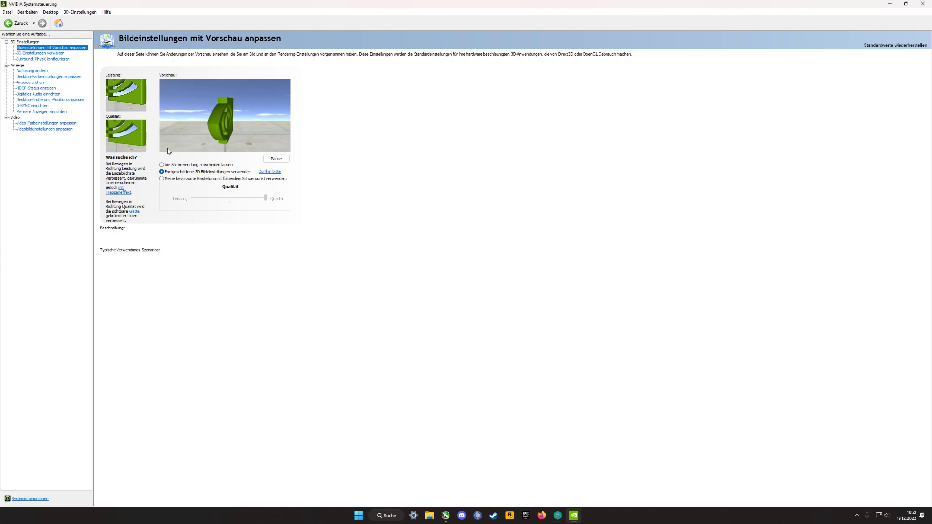
pyautogui.moveTo(205, 173)
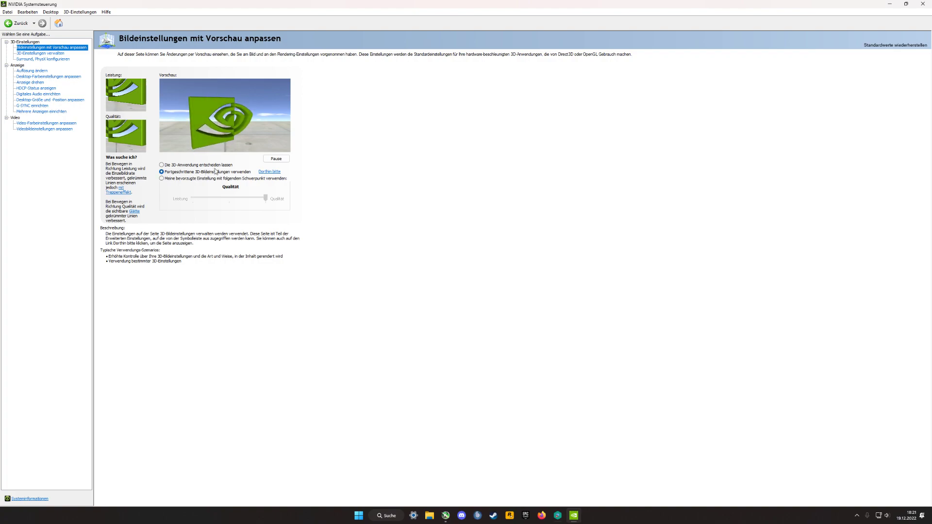
pyautogui.moveTo(162, 166)
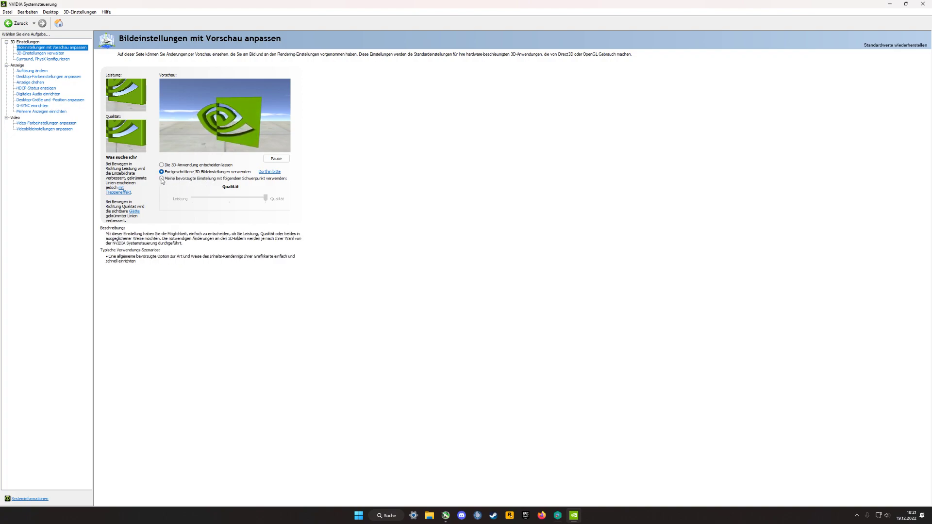
pyautogui.click(162, 179)
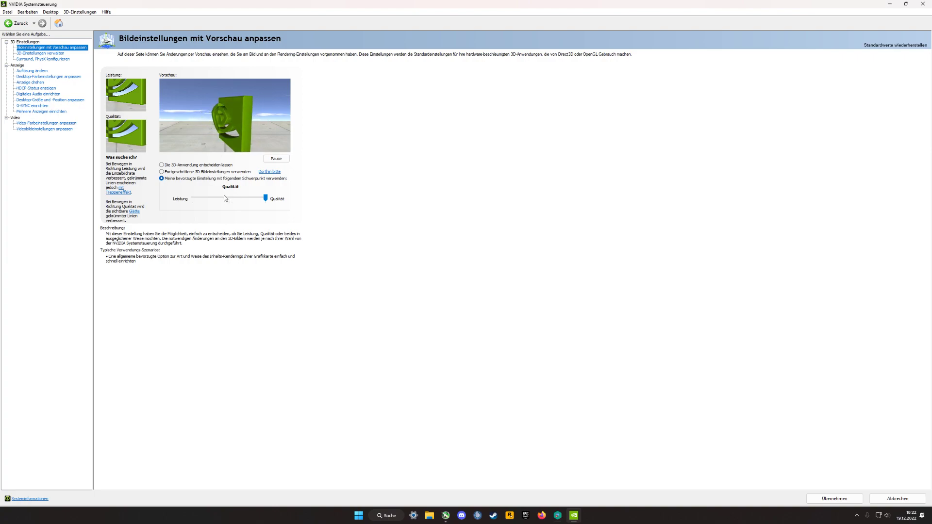
pyautogui.click(199, 165)
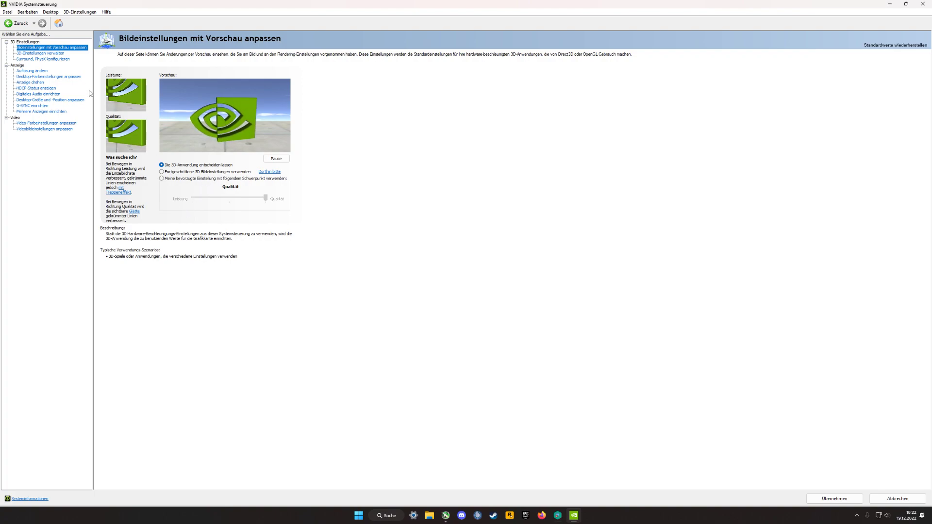
pyautogui.click(34, 54)
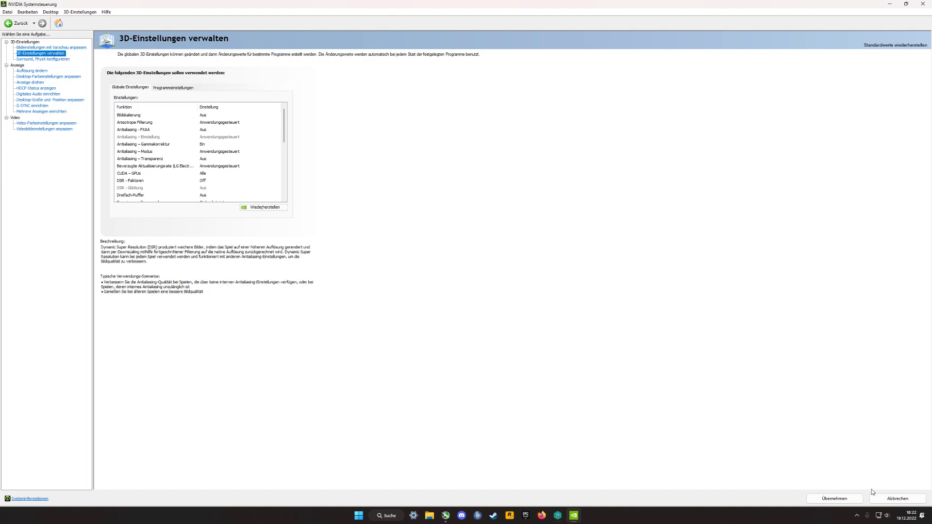
pyautogui.click(830, 501)
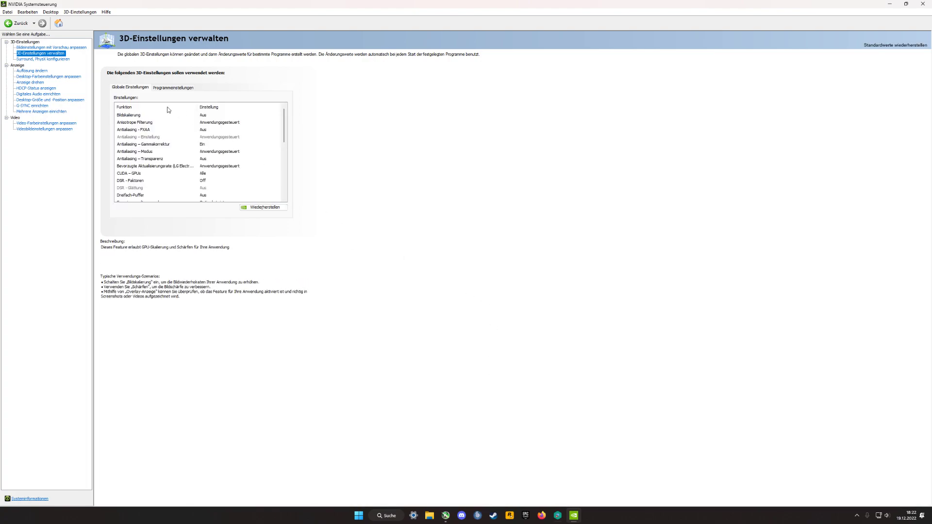
# Step: Review the Bildskalierung options in the global 3D settings and confirm the feature as Aus
pyautogui.click(135, 117)
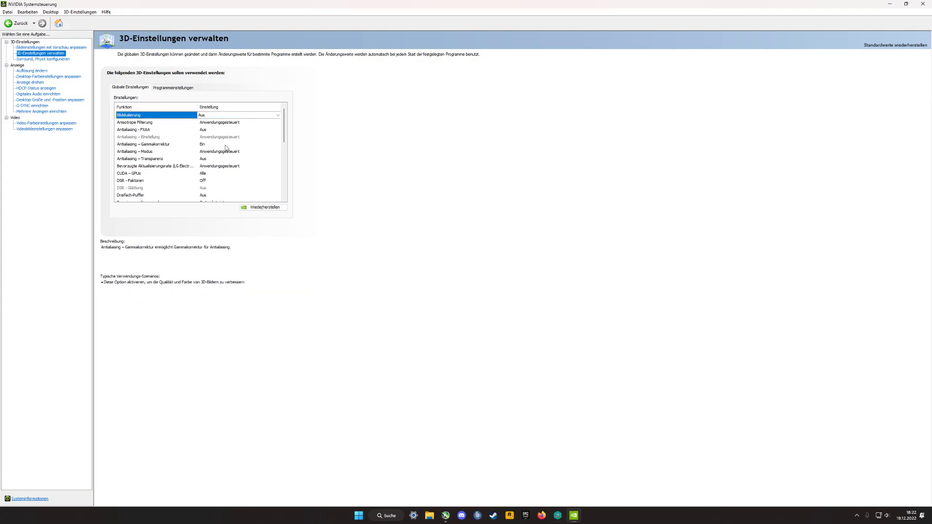
pyautogui.click(269, 117)
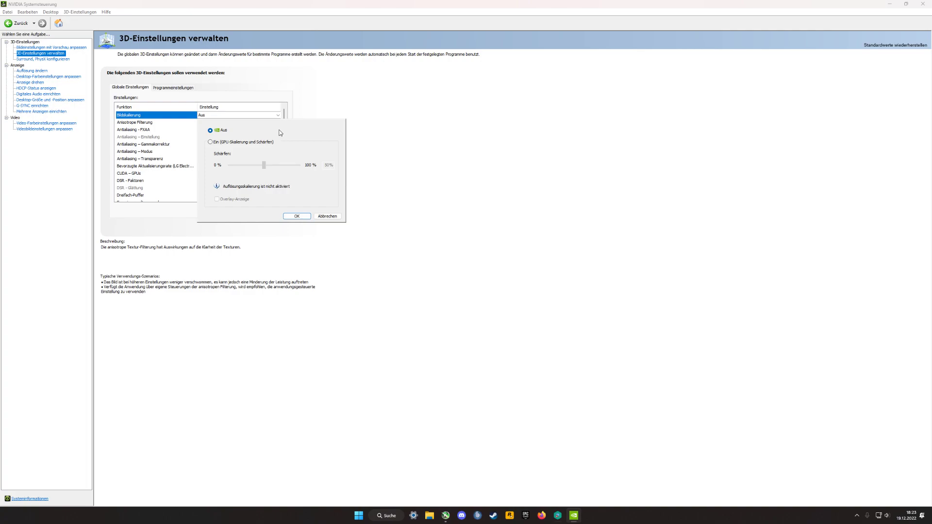
pyautogui.click(210, 142)
pyautogui.click(210, 131)
pyautogui.click(301, 216)
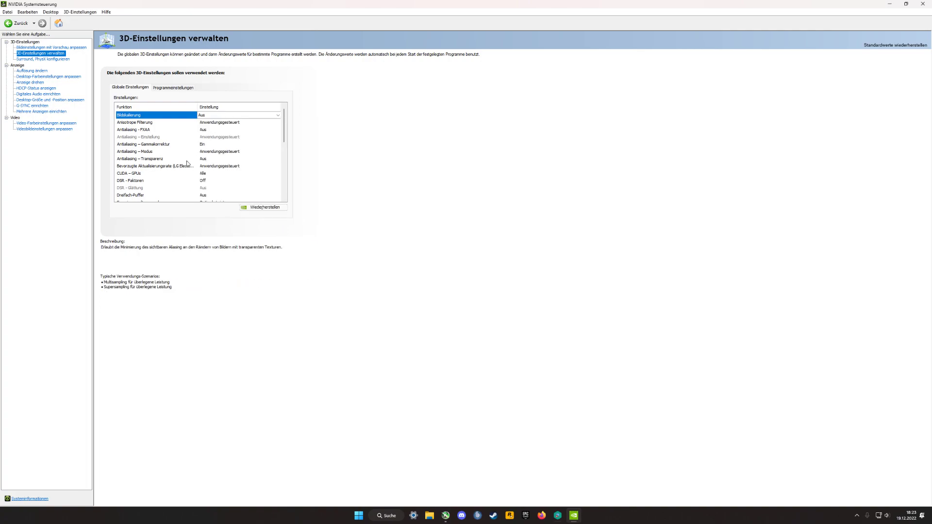
# Step: Set Anisotrope Filterung to Anwendungsgesteuert in the global 3D settings
pyautogui.click(140, 124)
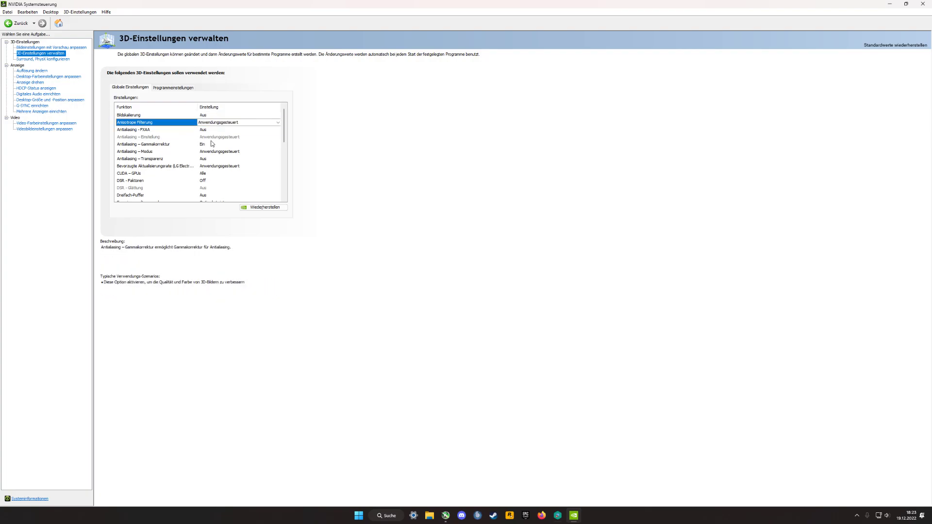
pyautogui.click(223, 122)
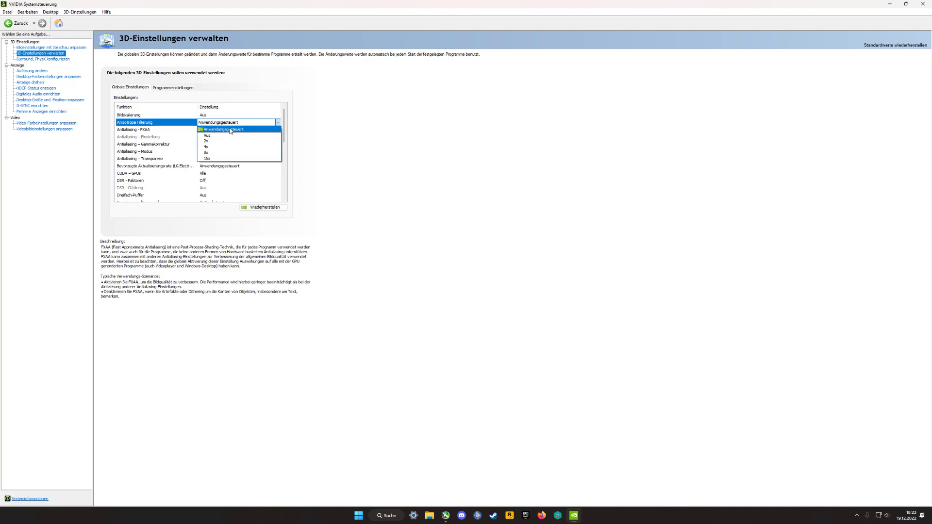
pyautogui.click(230, 130)
pyautogui.click(216, 122)
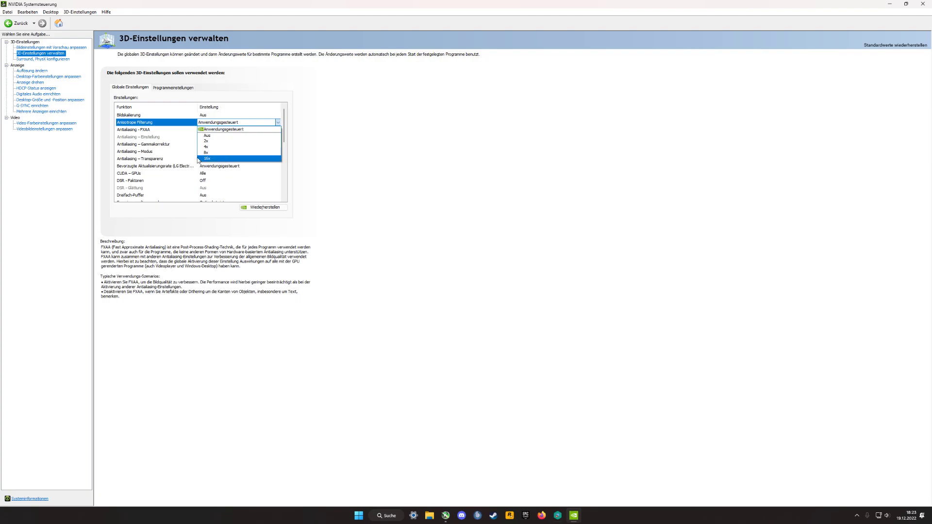
pyautogui.click(223, 130)
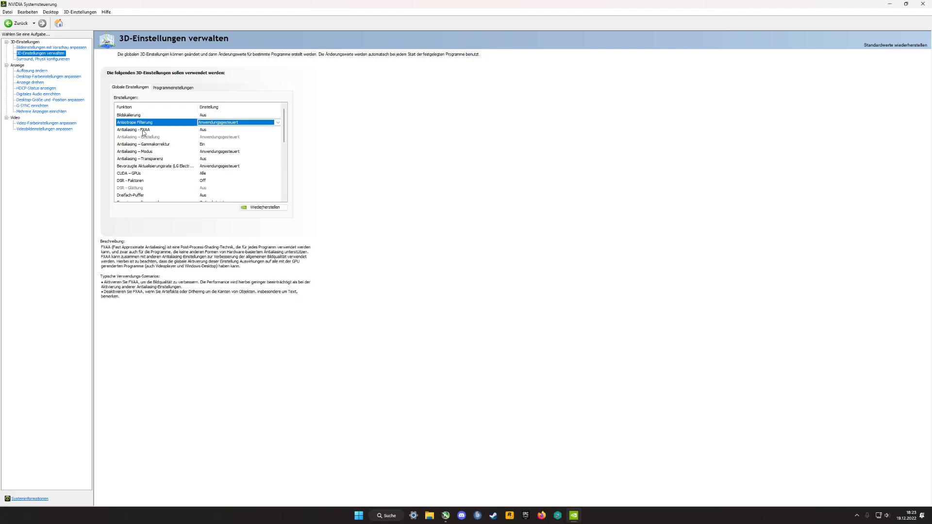
# Step: Set Antialiasing - FXAA to Aus in the global 3D settings
pyautogui.click(215, 131)
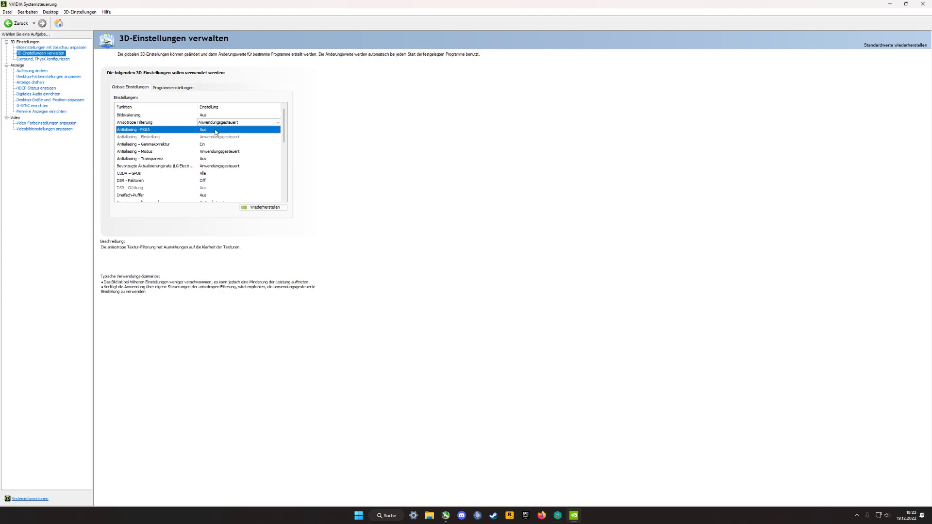
pyautogui.click(215, 131)
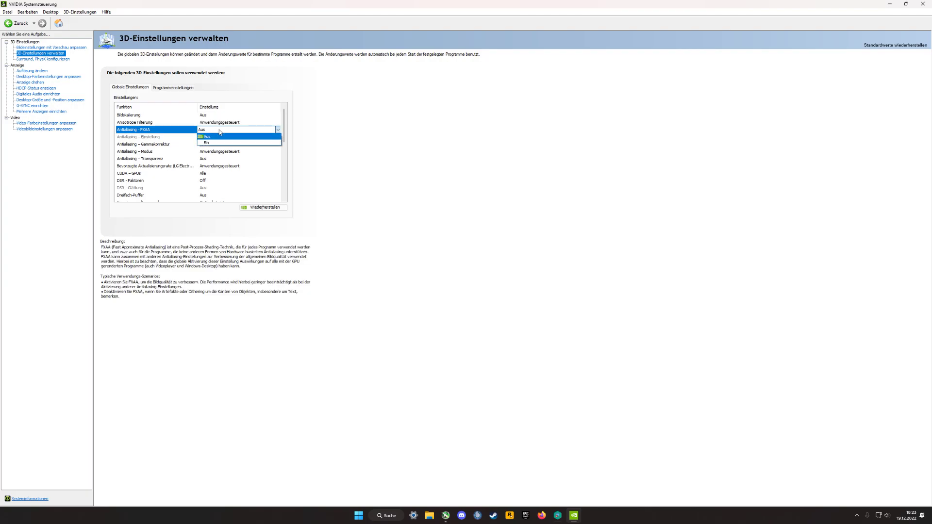
pyautogui.click(212, 136)
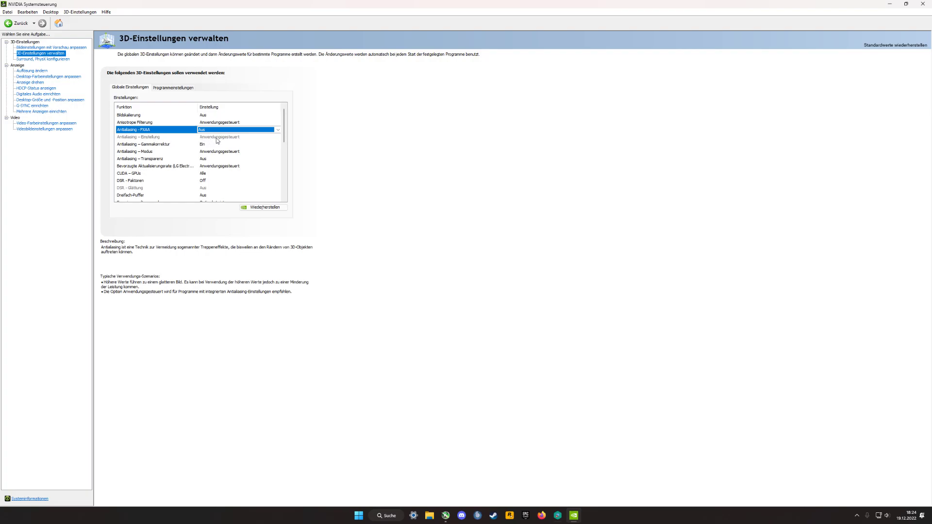
# Step: Check Antialiasing – Gammakorrektur and set Antialiasing – Modus to Anwendungsgesteuert in the global 3D settings
pyautogui.click(164, 145)
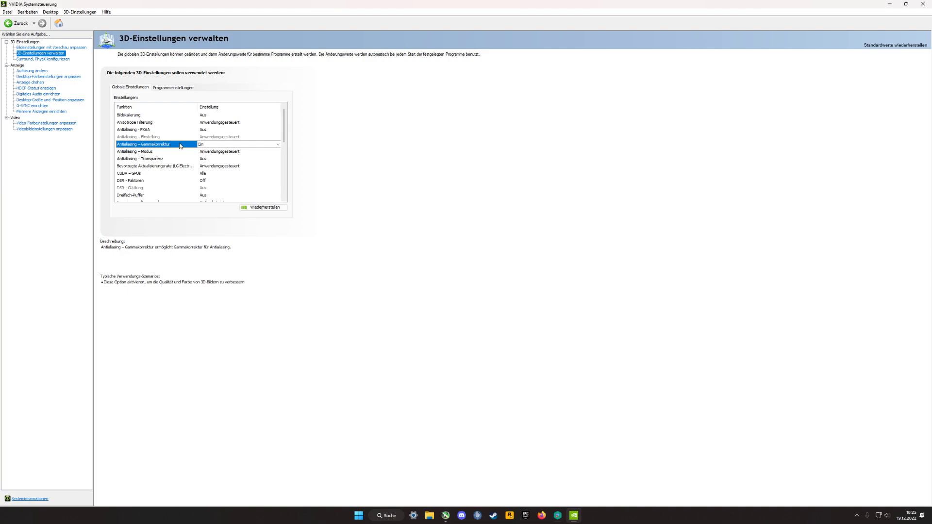
pyautogui.click(152, 155)
pyautogui.click(219, 151)
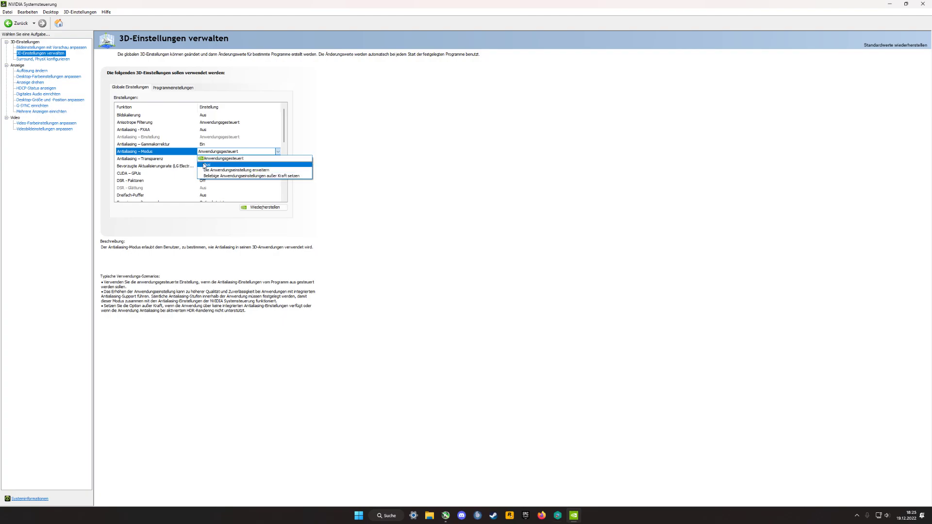
pyautogui.click(213, 159)
pyautogui.moveTo(154, 155)
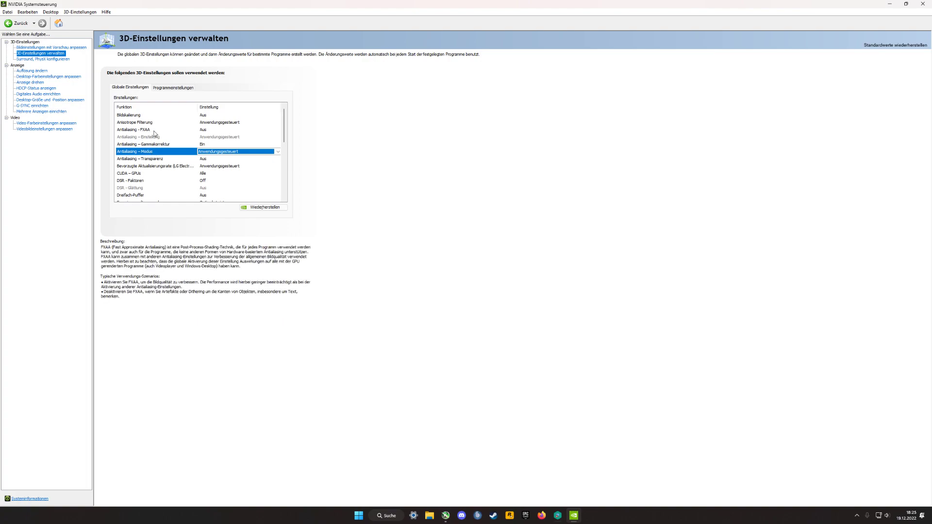
pyautogui.click(211, 153)
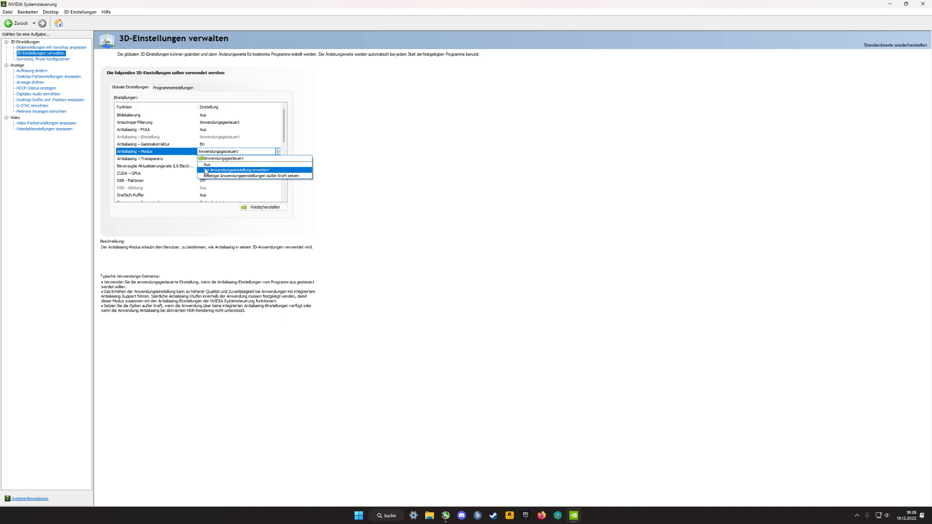
pyautogui.click(219, 158)
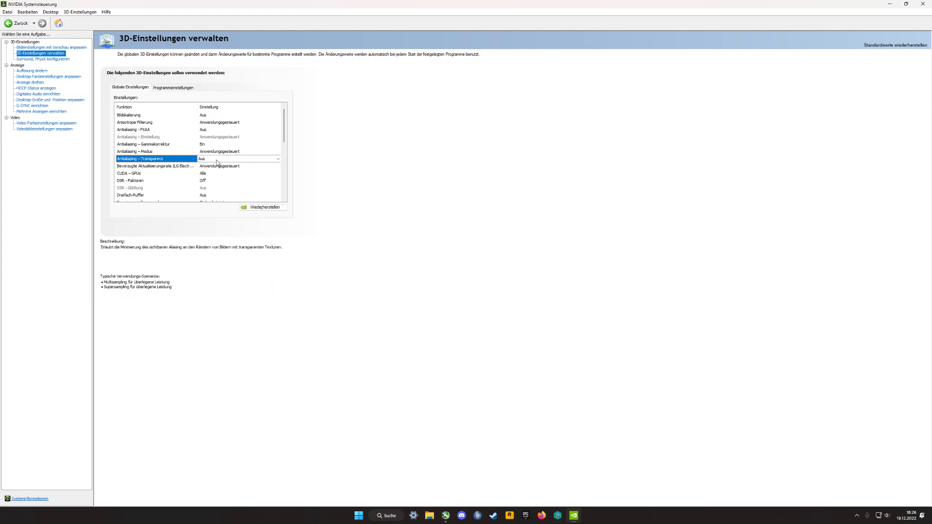
# Step: Review the available options for Bevorzugte Aktualisierungsrate in the global 3D settings without changing the selection
pyautogui.moveTo(217, 164)
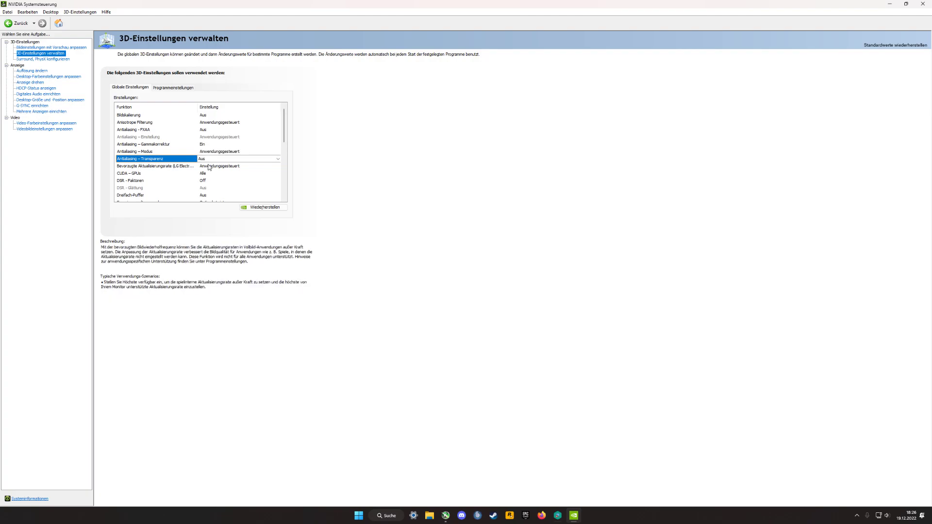
pyautogui.click(163, 167)
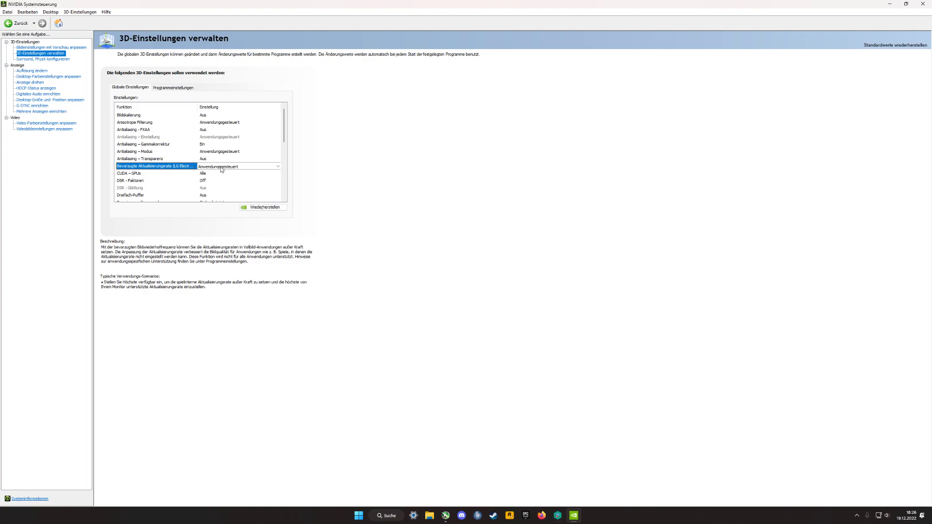
pyautogui.click(236, 166)
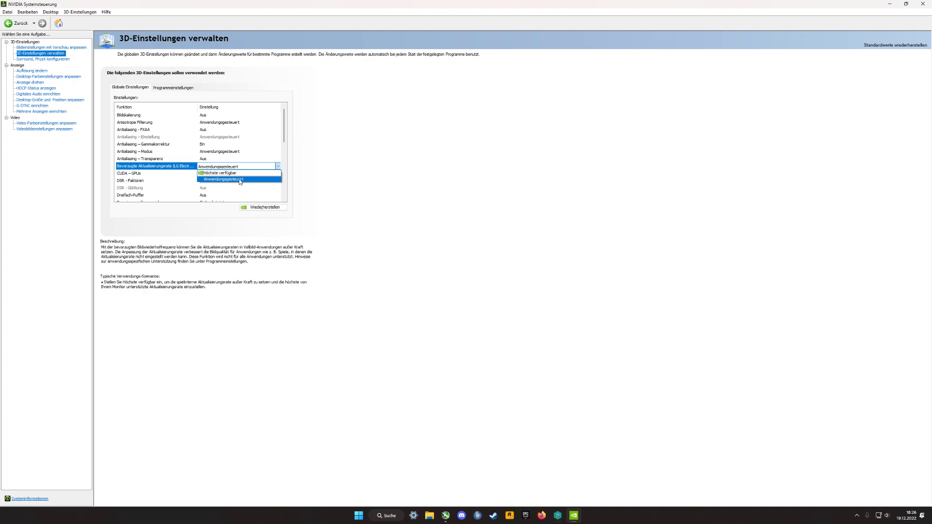
pyautogui.click(165, 168)
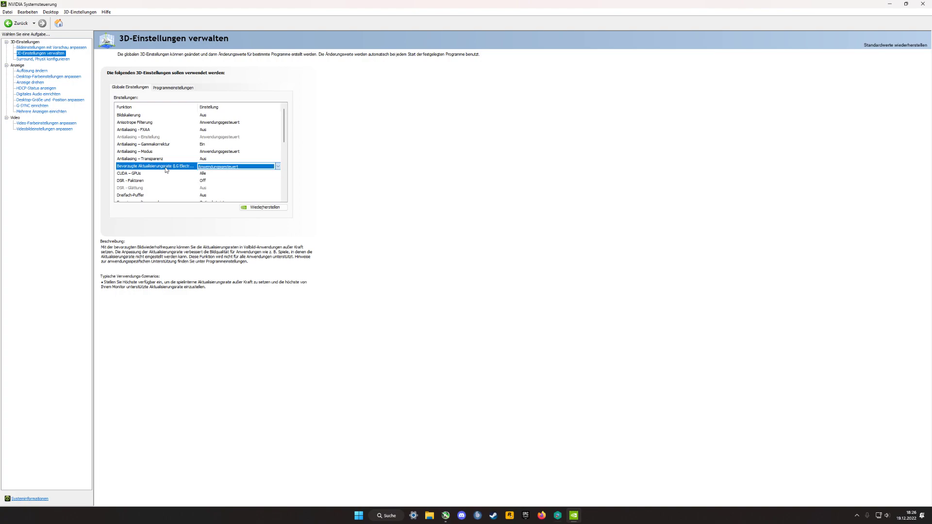
pyautogui.click(229, 168)
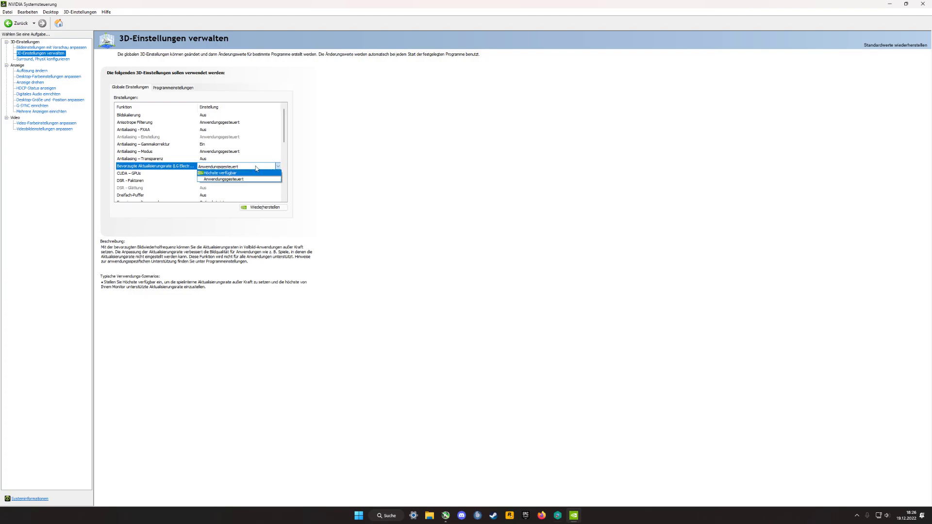
pyautogui.click(170, 168)
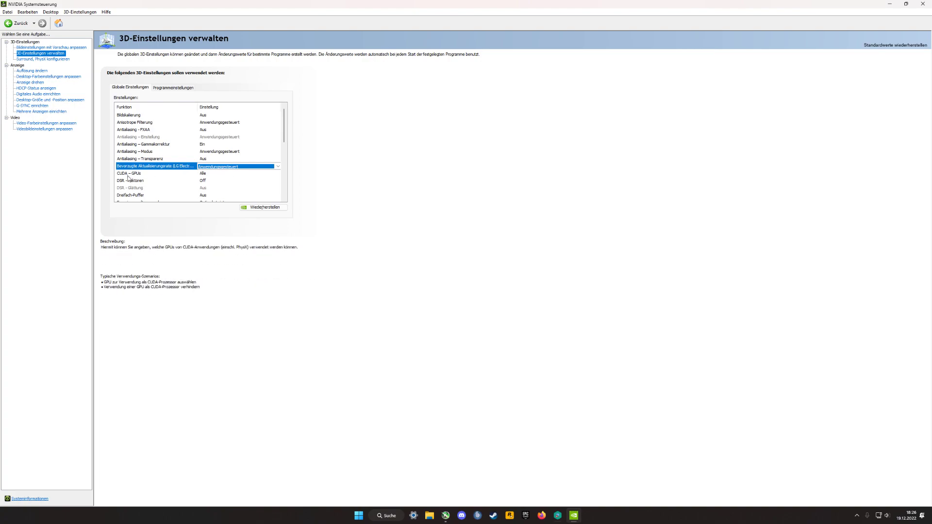
# Step: Confirm the NVIDIA GeForce RTX 2080 as the selected GPU under CUDA – GPUs
pyautogui.click(206, 175)
pyautogui.click(209, 173)
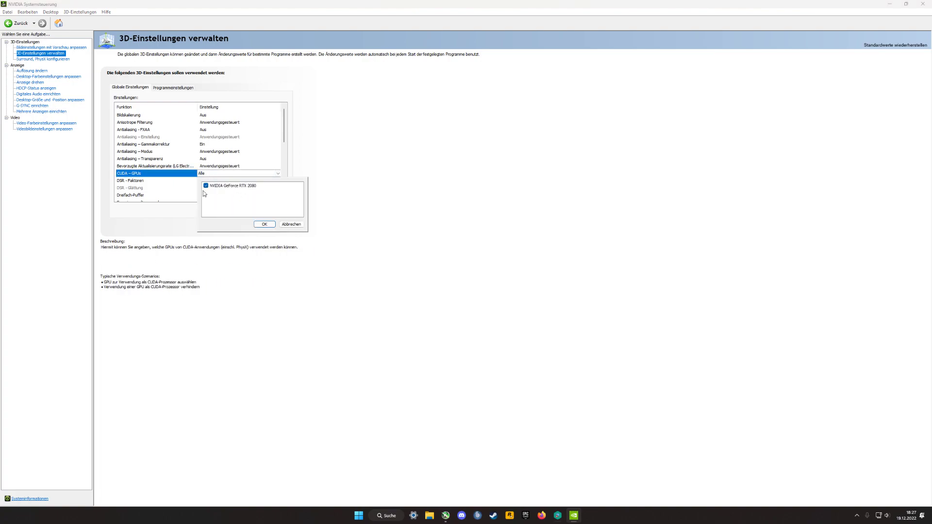
pyautogui.click(262, 224)
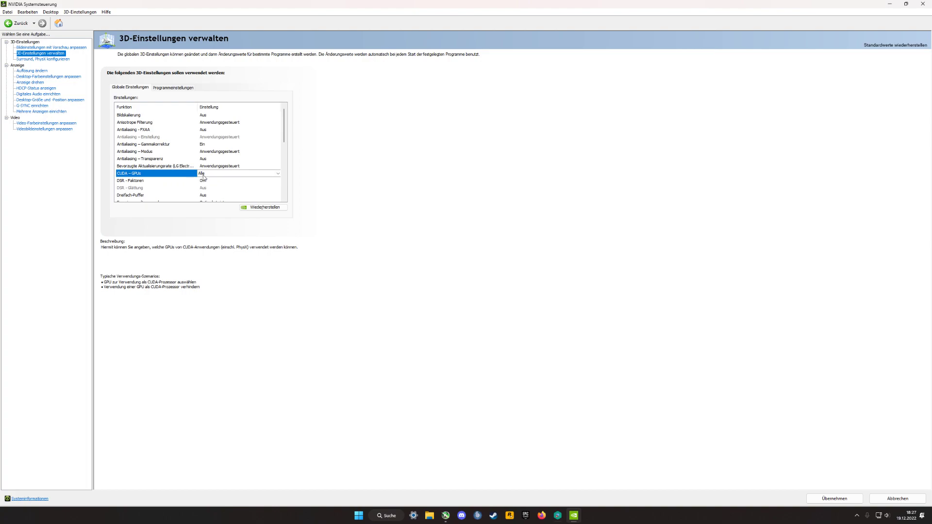
# Step: Examine the DL scaling and legacy scaling factors offered for DSR - Faktoren, and leave the list without selecting any
pyautogui.click(140, 181)
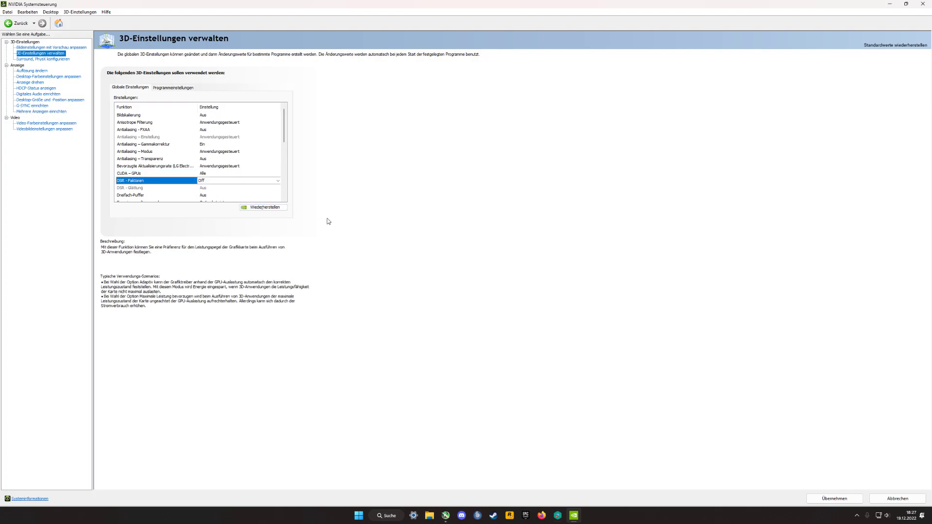
pyautogui.scroll(-2, 211, 174)
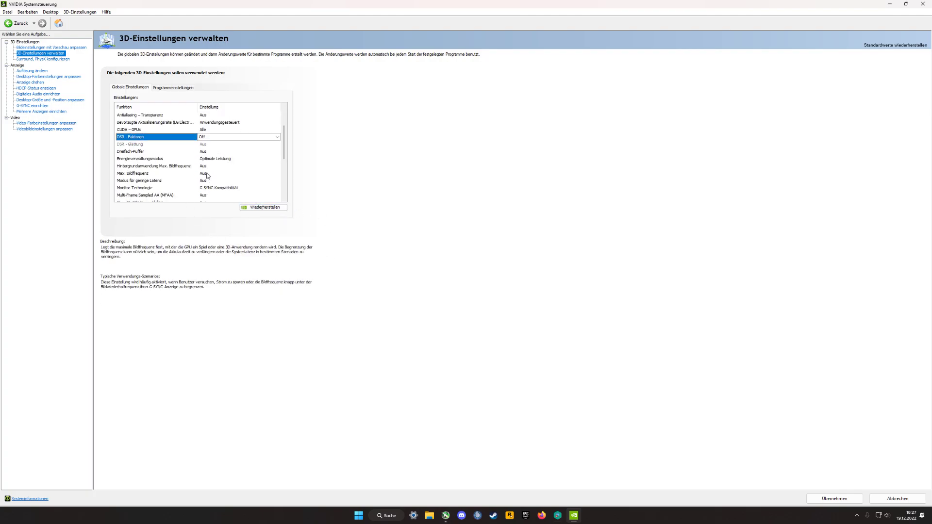
pyautogui.scroll(1, 193, 161)
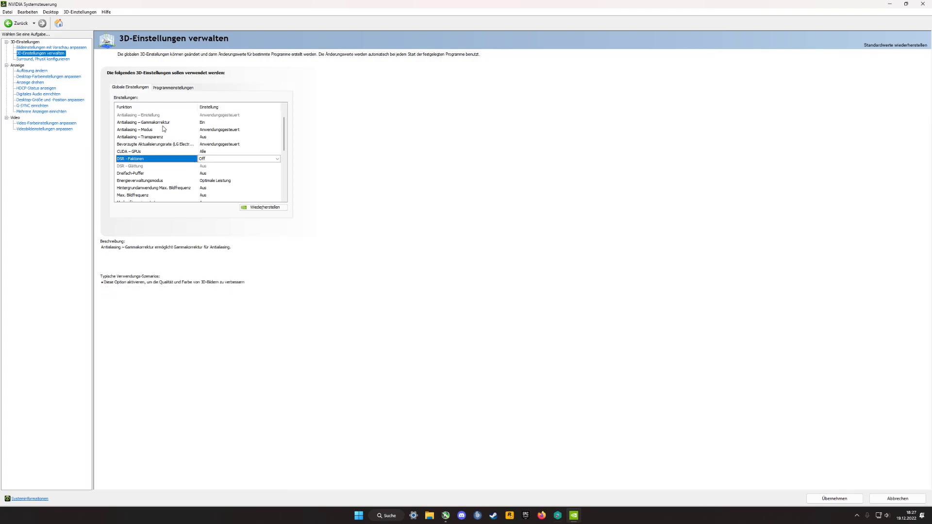
pyautogui.click(274, 161)
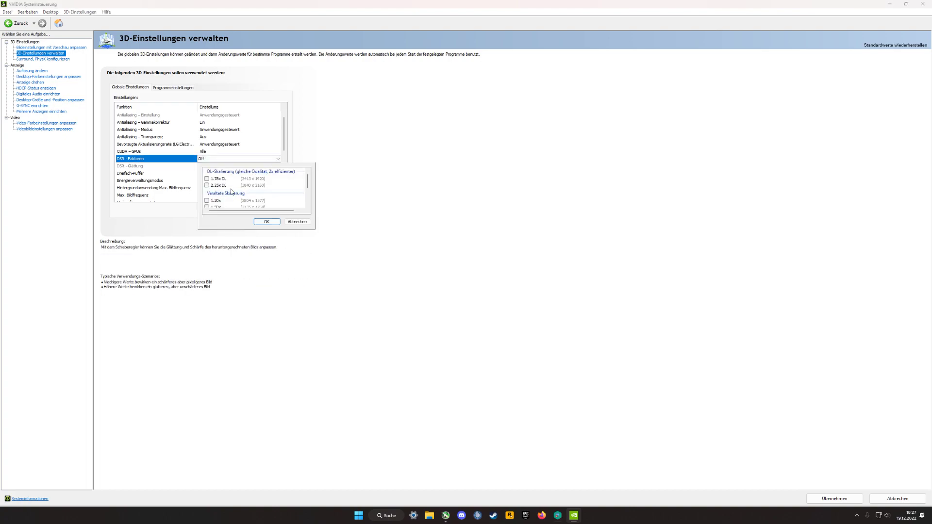
pyautogui.scroll(-3, 235, 191)
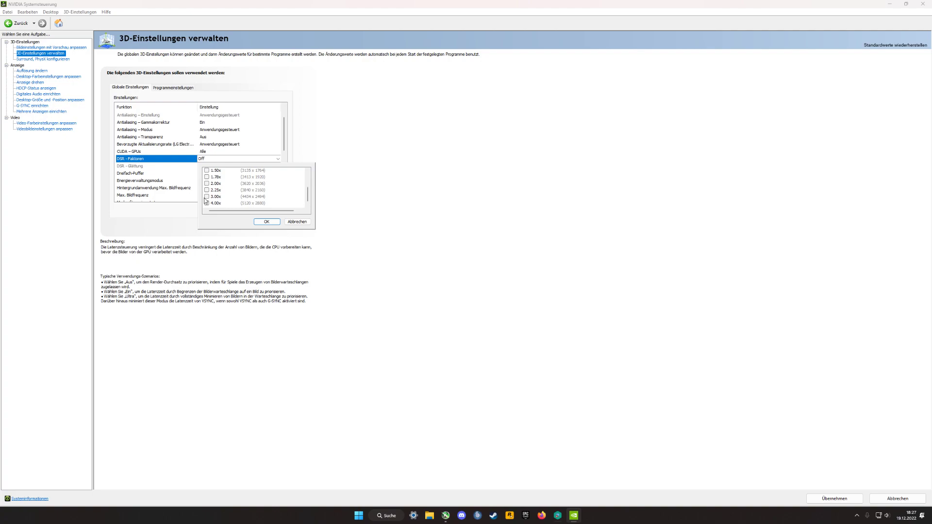
pyautogui.scroll(3, 205, 200)
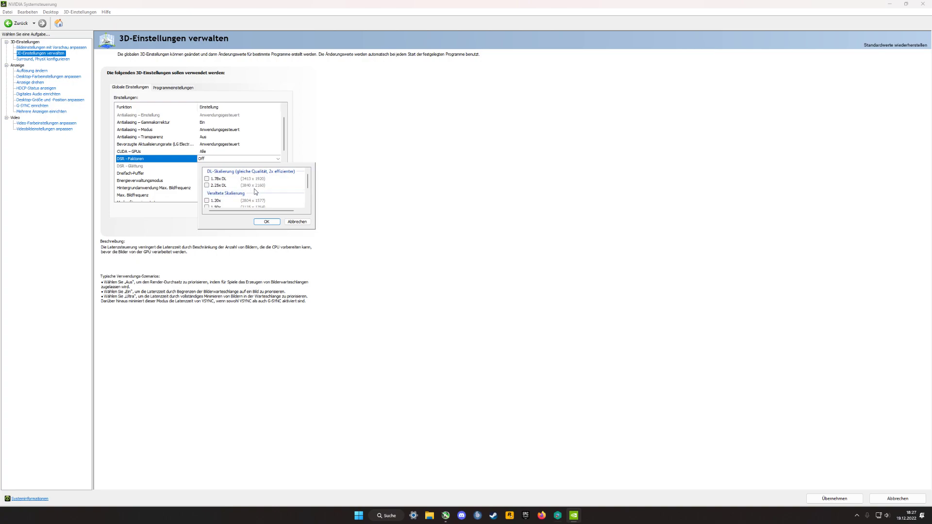
pyautogui.scroll(-1, 266, 184)
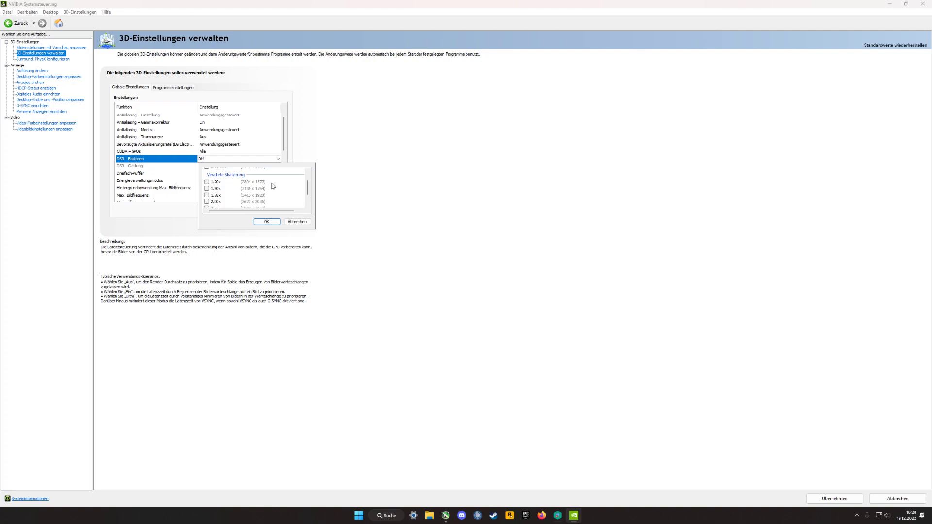
pyautogui.scroll(-1, 245, 189)
pyautogui.scroll(2, 244, 210)
pyautogui.scroll(-2, 244, 211)
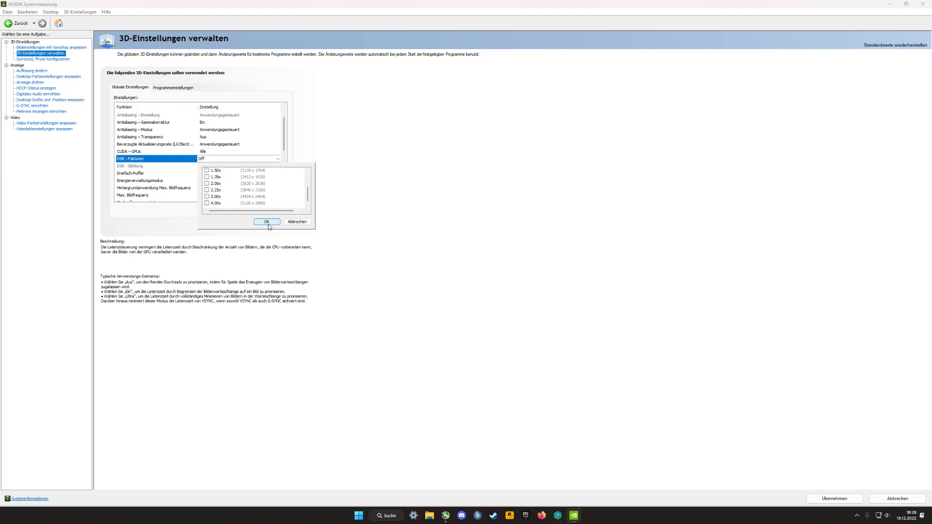
pyautogui.click(299, 222)
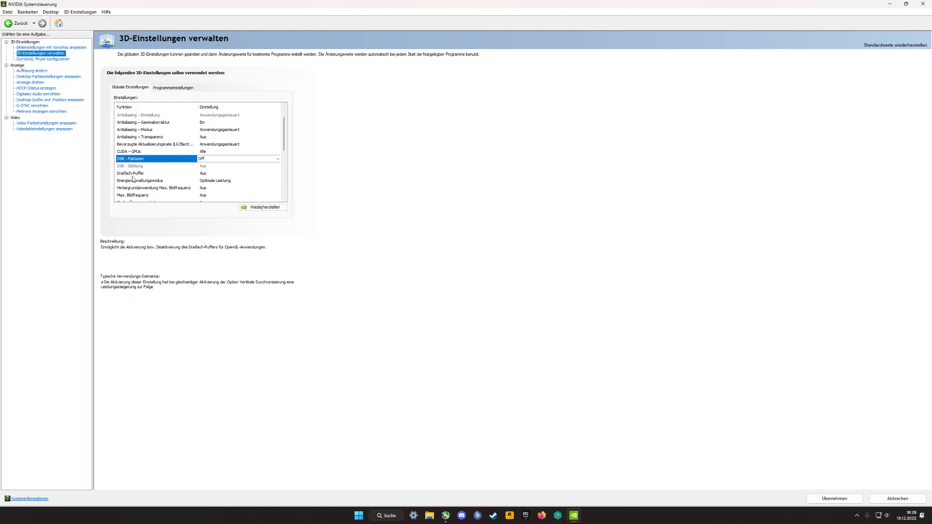
# Step: Set Dreifach-Puffer to Aus in the global 3D settings
pyautogui.click(205, 174)
pyautogui.click(216, 173)
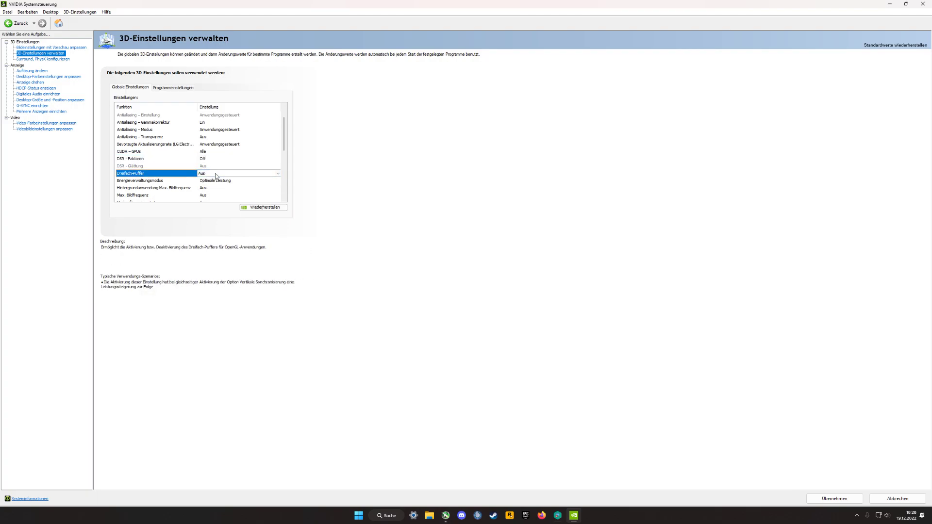
pyautogui.click(218, 180)
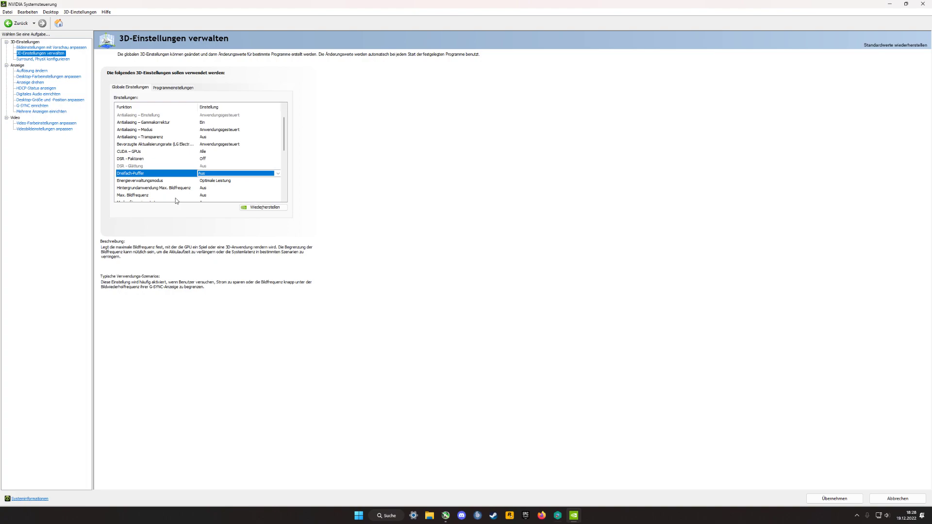
# Step: Review the Energieverwaltungsmodus options in the global 3D settings without changing the selection
pyautogui.click(214, 182)
pyautogui.click(226, 180)
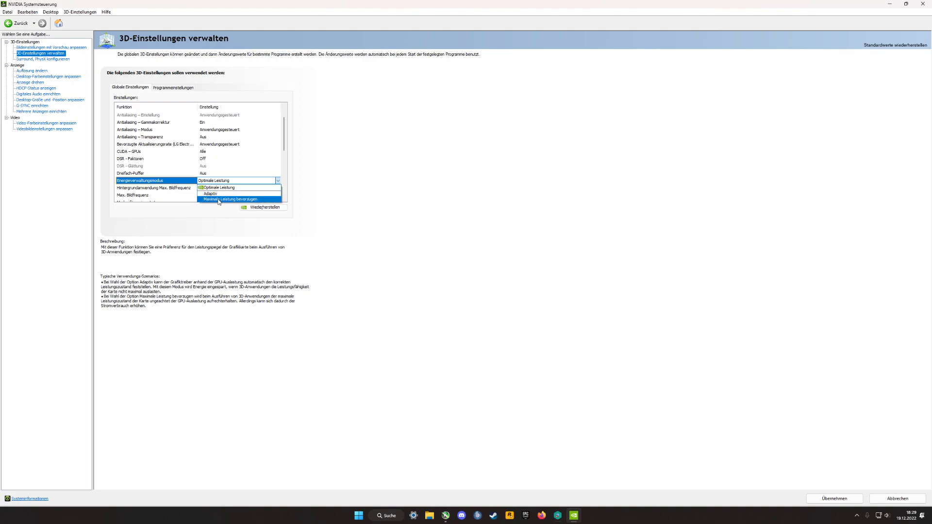
pyautogui.click(225, 203)
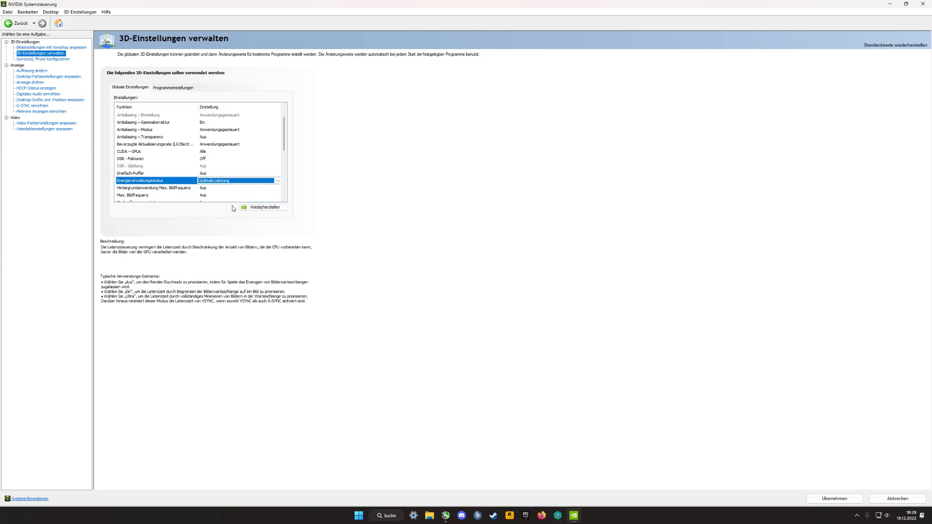
# Step: Shrink the NVIDIA Control Panel window and examine the GPU clocks, hardware monitor graphs and voltage/frequency curve in MSI Afterburner
pyautogui.doubleClick(498, 4)
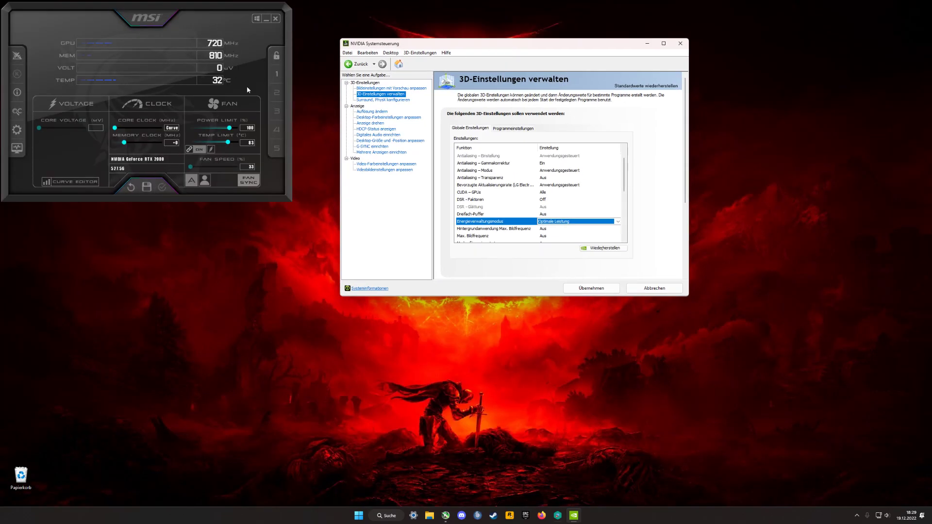
pyautogui.click(17, 148)
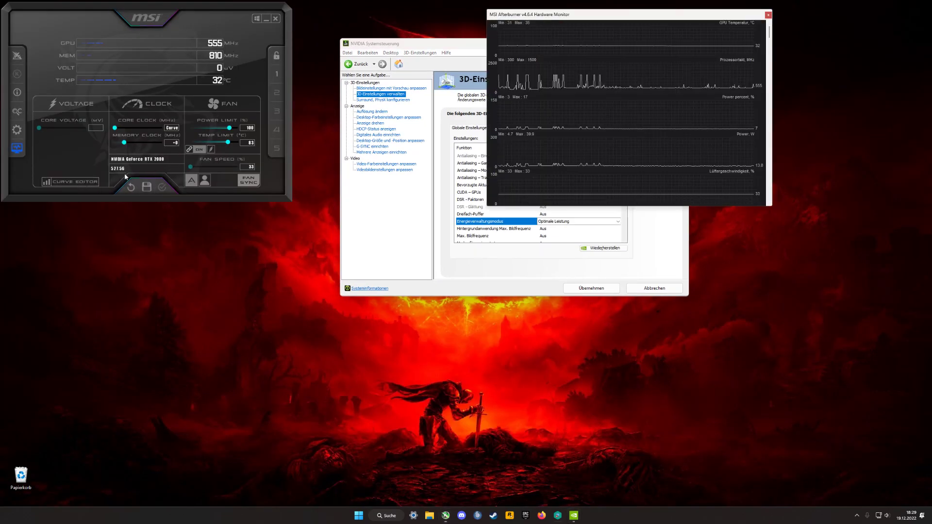
pyautogui.click(767, 14)
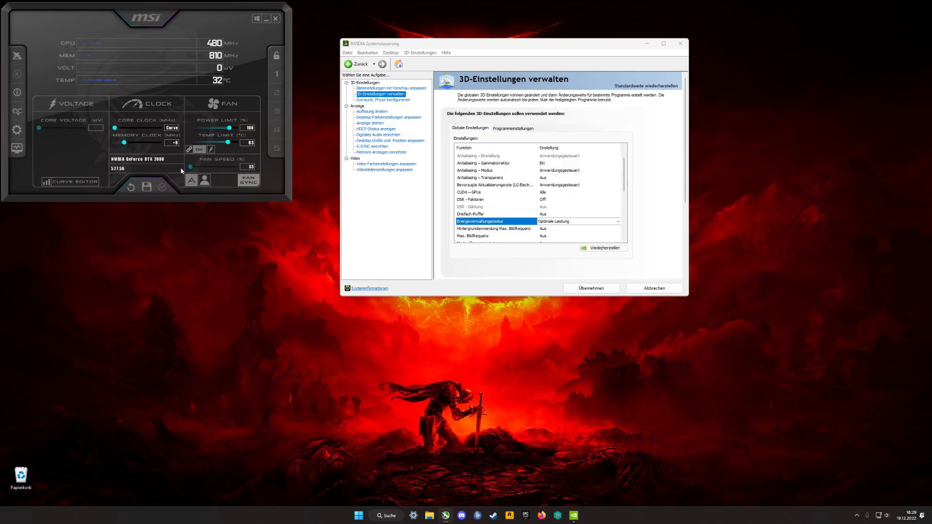
pyautogui.click(73, 181)
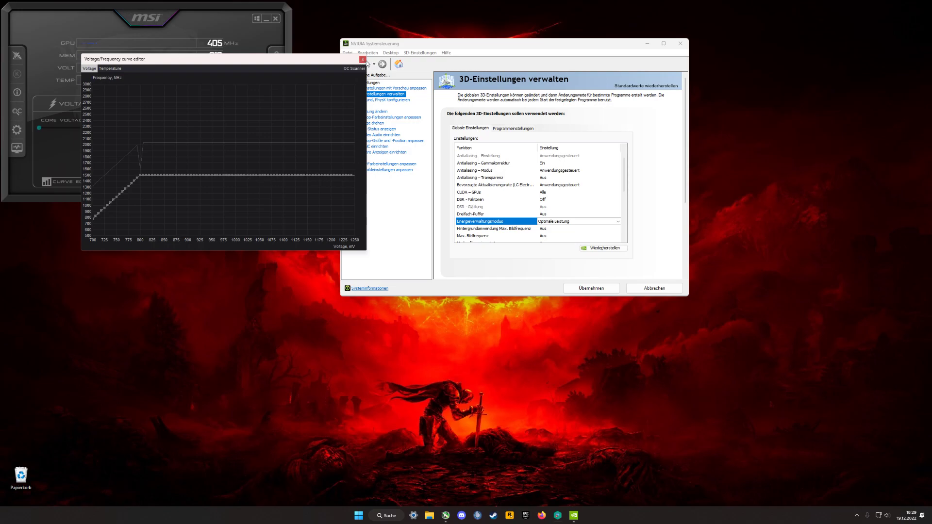
pyautogui.moveTo(274, 63); pyautogui.dragTo(261, 60)
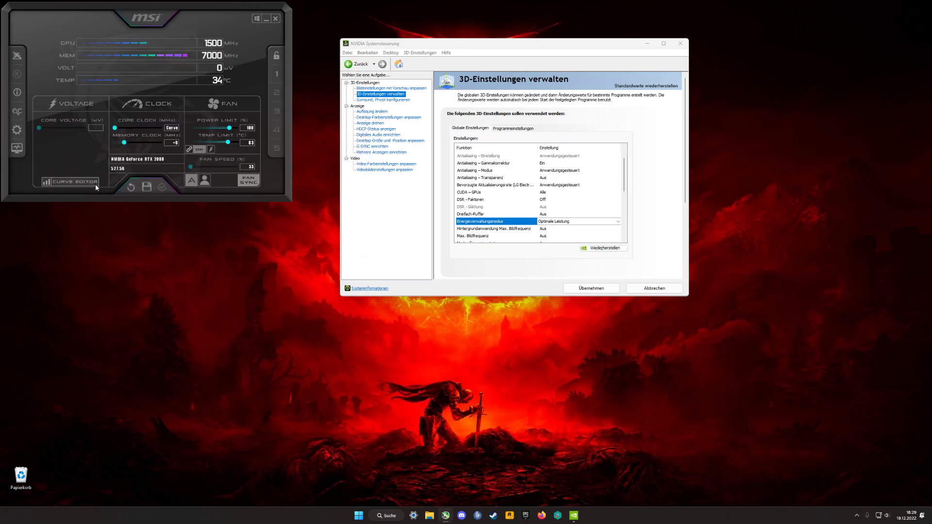
pyautogui.click(17, 148)
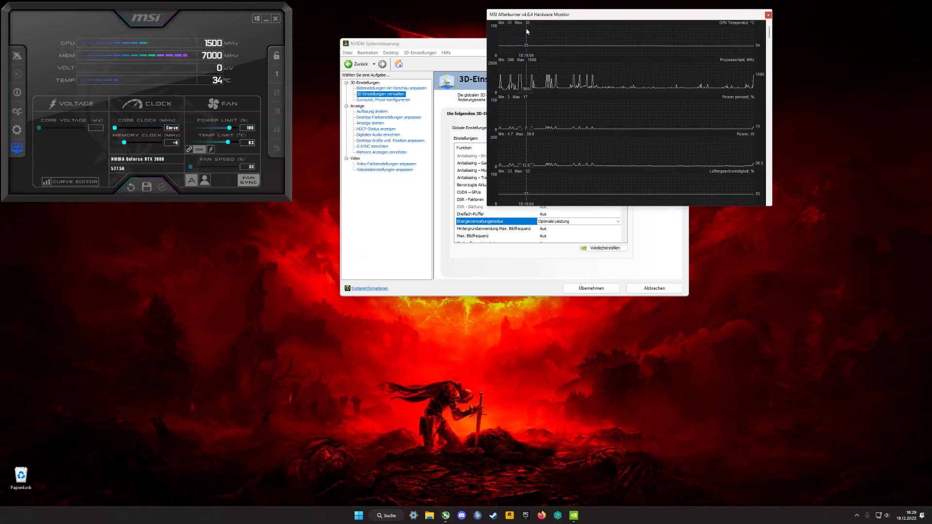
pyautogui.click(768, 15)
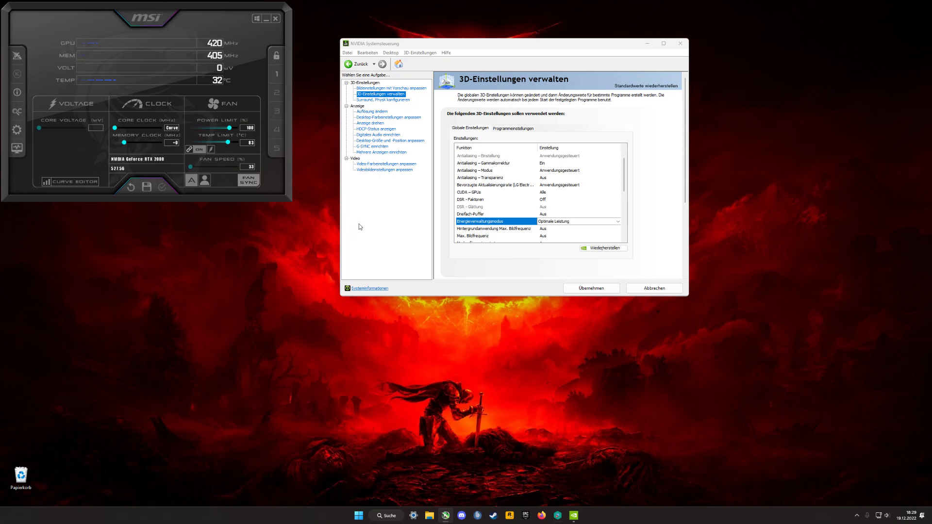
# Step: Maximize the NVIDIA Control Panel window and choose Optimale Leistung for Energieverwaltungsmodus
pyautogui.click(663, 44)
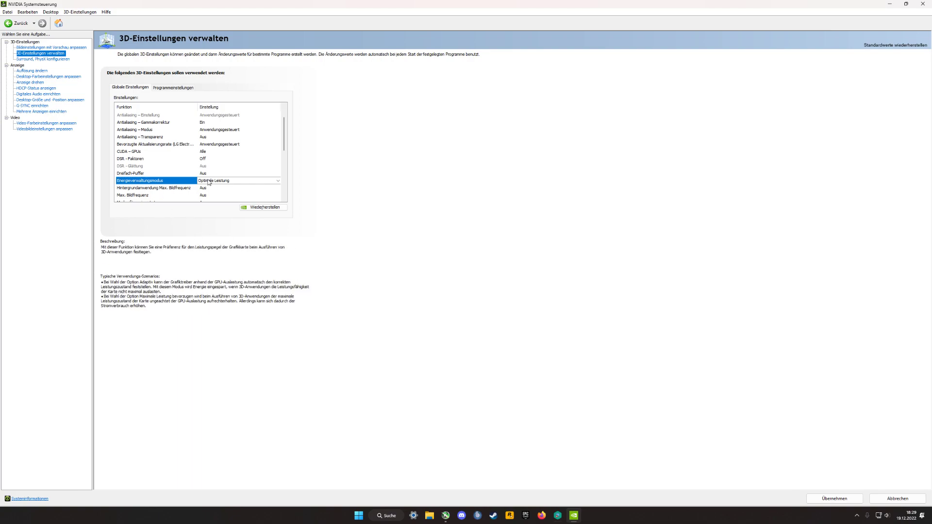
pyautogui.click(221, 182)
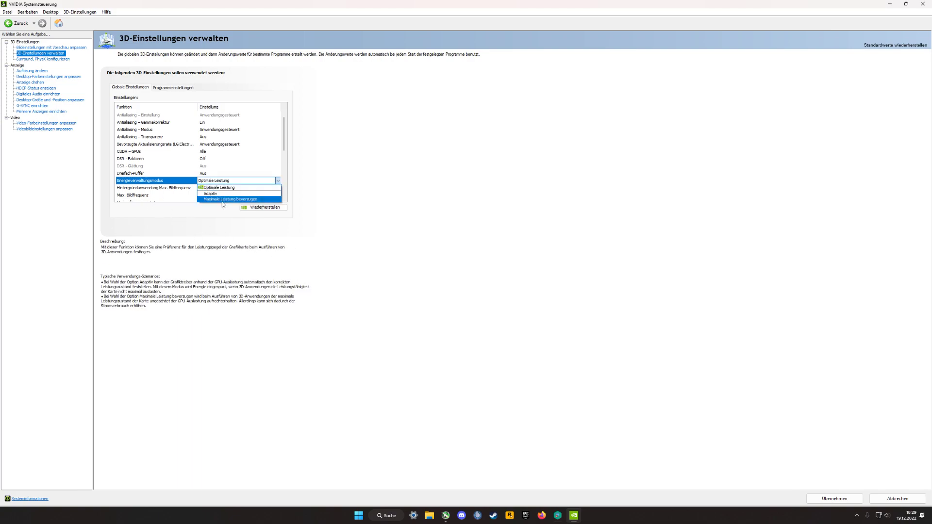
pyautogui.click(224, 188)
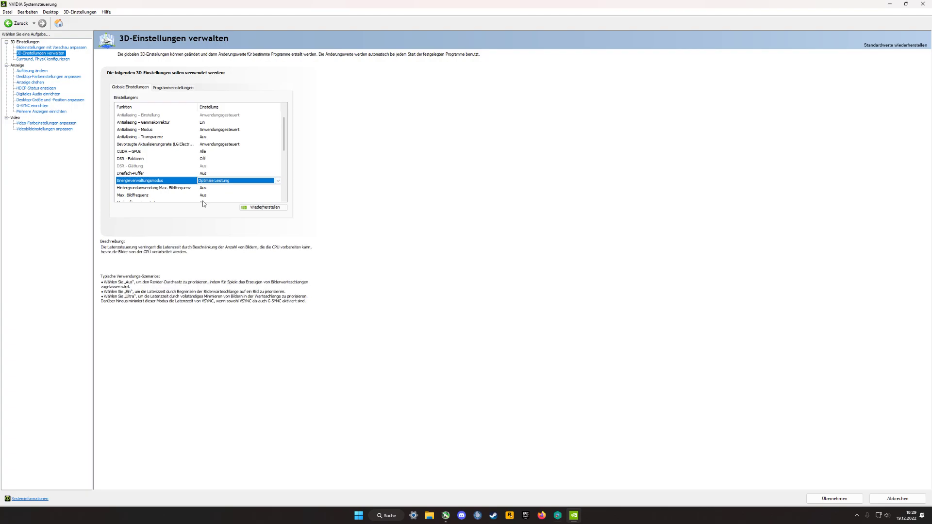
# Step: Confirm Aus for Hintergrundanwendung Max. Bildfrequenz, and select the Modus für geringe Latenz setting
pyautogui.scroll(-1, 187, 188)
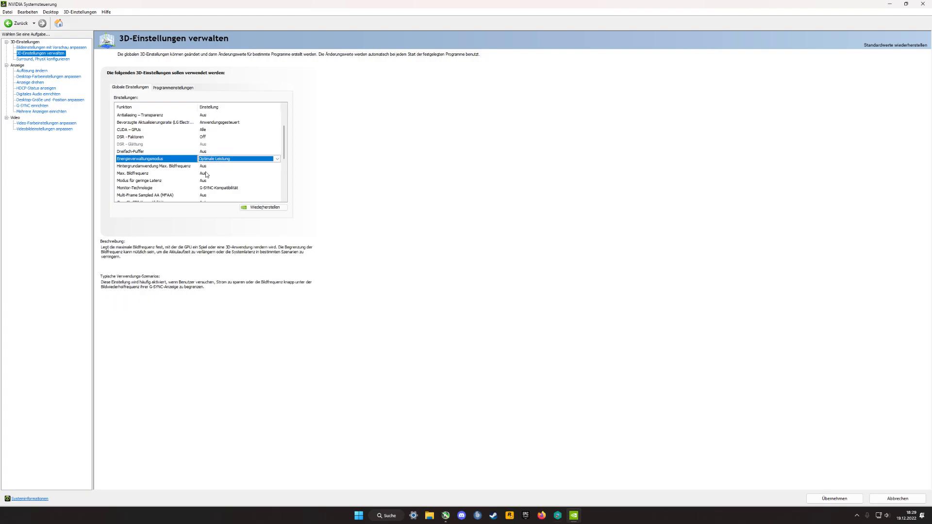
pyautogui.click(190, 167)
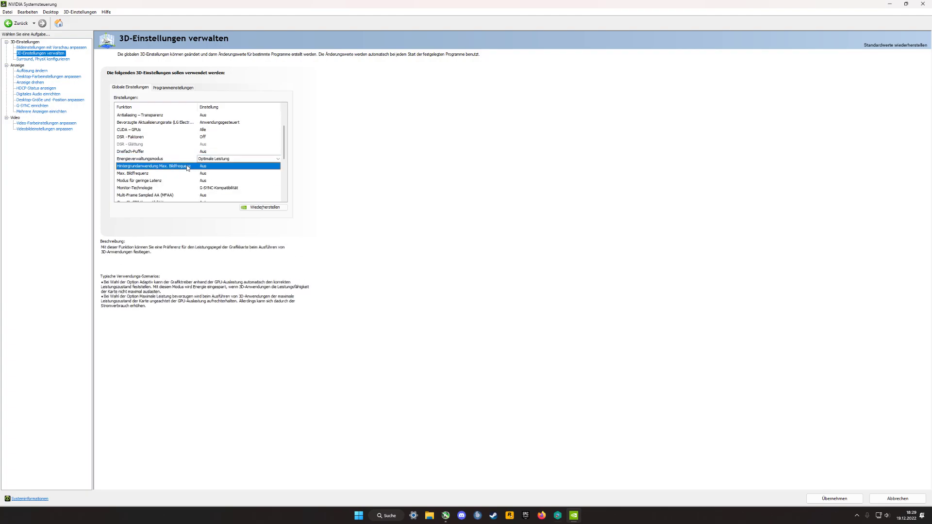
pyautogui.click(212, 167)
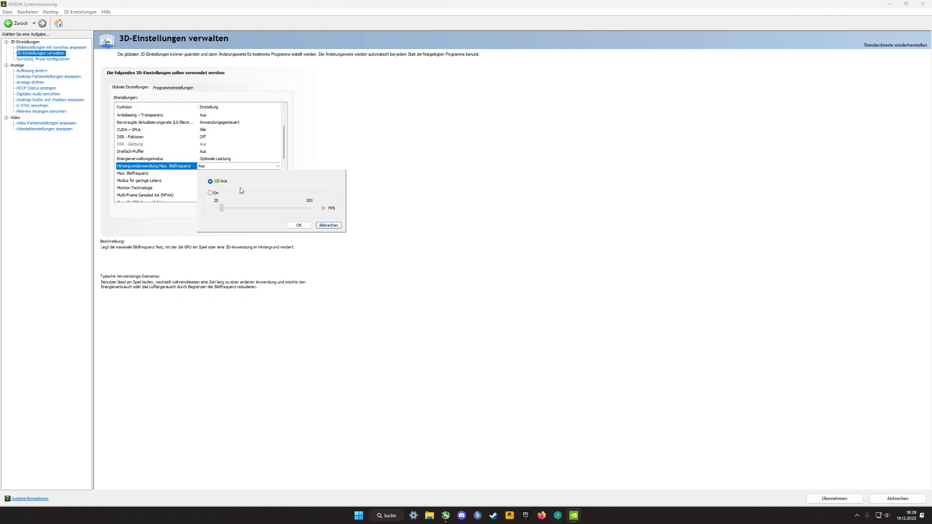
pyautogui.click(299, 225)
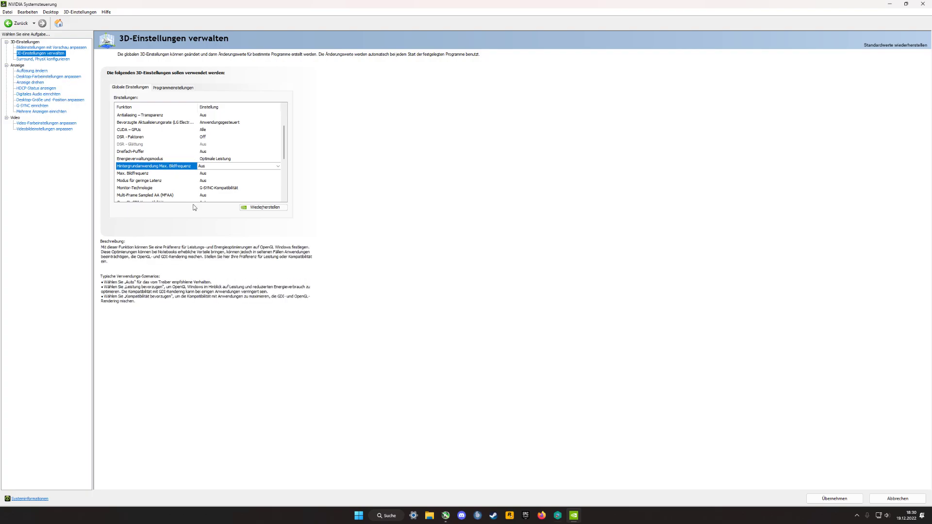
pyautogui.click(139, 181)
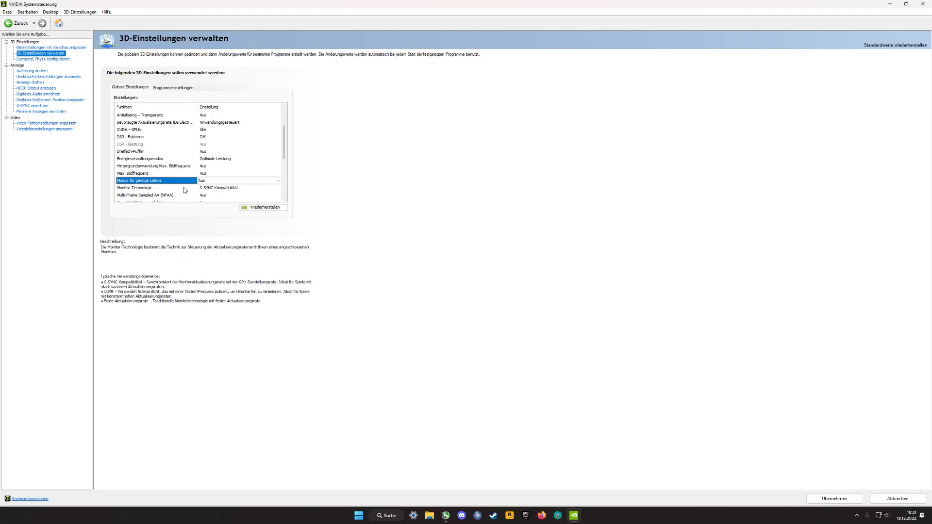
# Step: Compare the Monitor-Technologie options and choose Feste Aktualisierungsrate
pyautogui.scroll(-2, 159, 190)
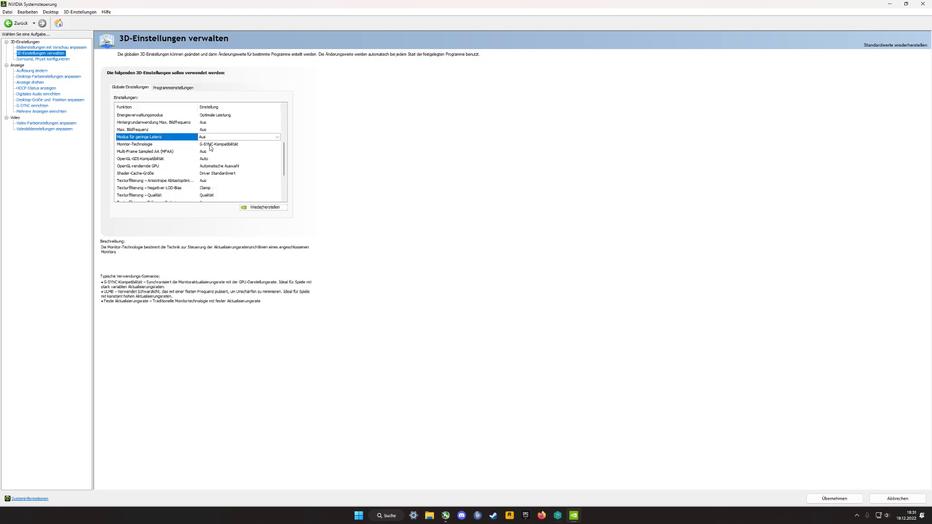
pyautogui.click(210, 144)
pyautogui.click(209, 144)
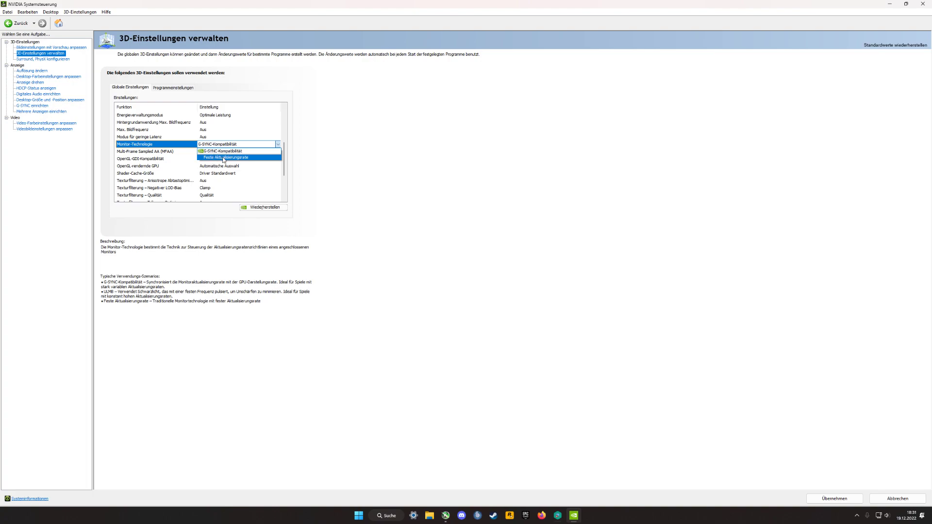
pyautogui.click(214, 151)
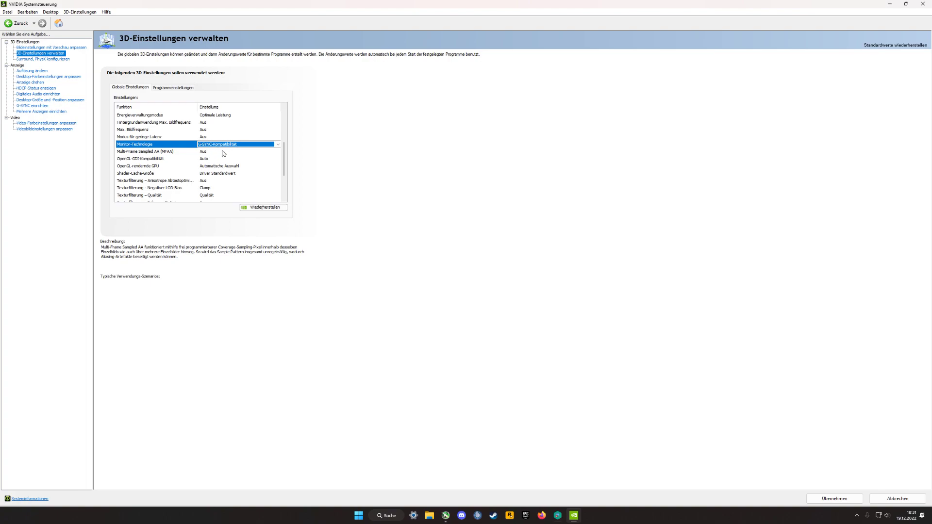
pyautogui.click(217, 145)
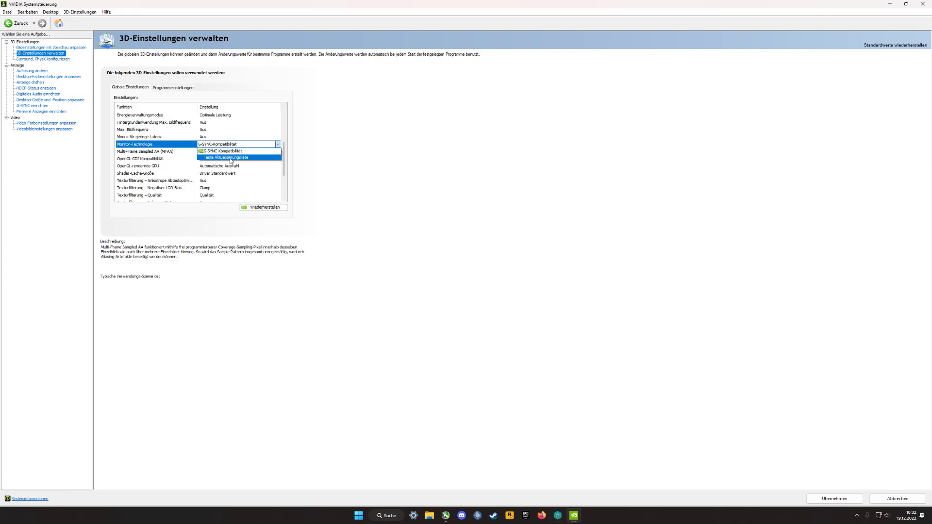
pyautogui.click(230, 158)
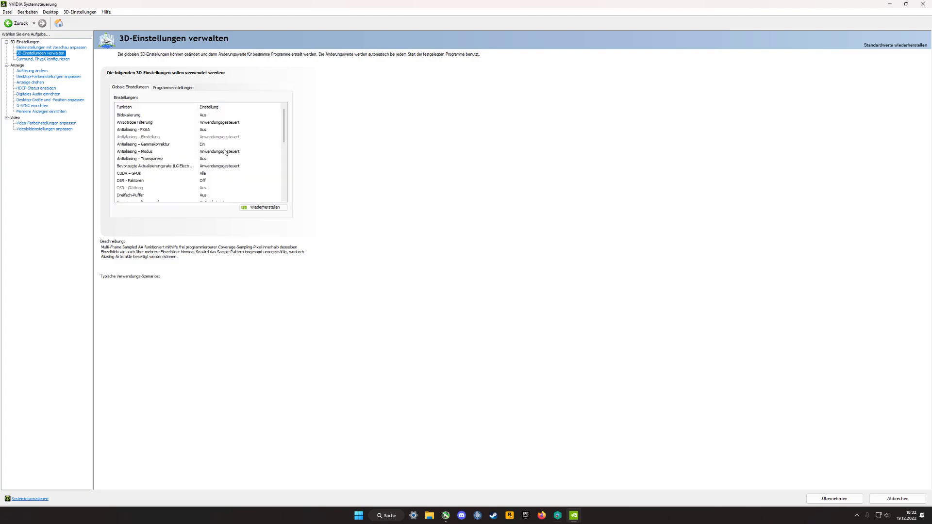
# Step: Set Bevorzugte Aktualisierungsrate for the LG monitor to Höchste verfügbar
pyautogui.scroll(-4, 227, 153)
pyautogui.click(257, 152)
pyautogui.click(257, 153)
pyautogui.click(247, 156)
pyautogui.click(227, 162)
# Step: Set Monitor-Technologie to G-SYNC-Kompatibilität in the global 3D settings
pyautogui.scroll(-3, 223, 185)
pyautogui.click(217, 176)
pyautogui.click(217, 176)
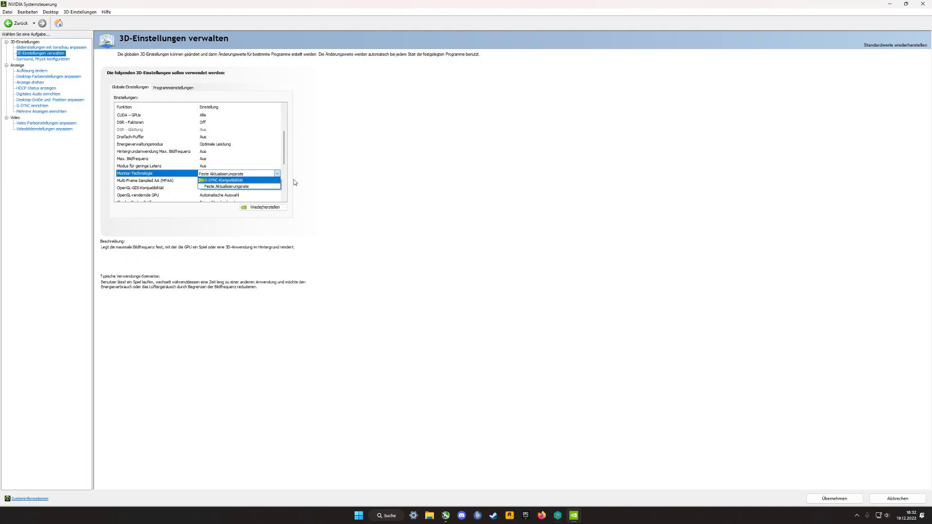
pyautogui.click(236, 181)
# Step: Select Multi-Frame Sampled AA (MFAA) to read its description, and choose Auto for OpenGL-GDI-Kompatibilität
pyautogui.scroll(-2, 255, 182)
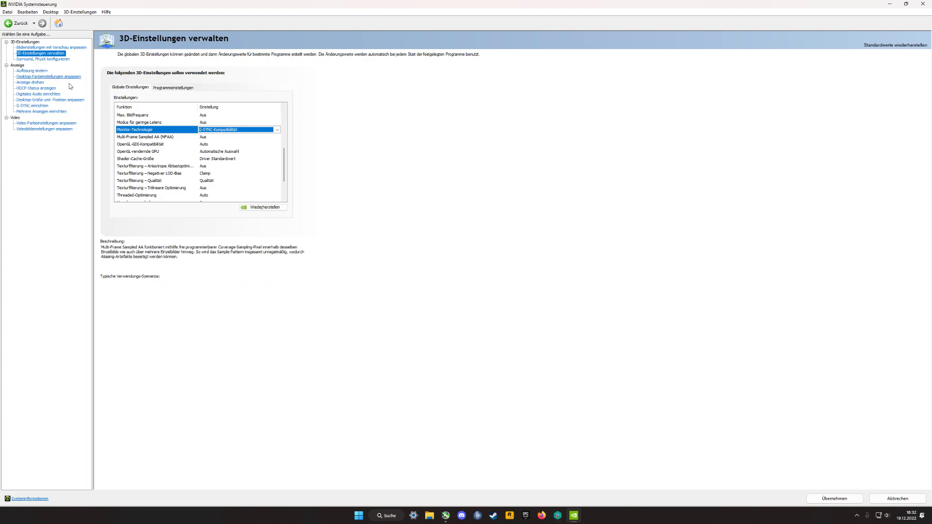
pyautogui.click(179, 138)
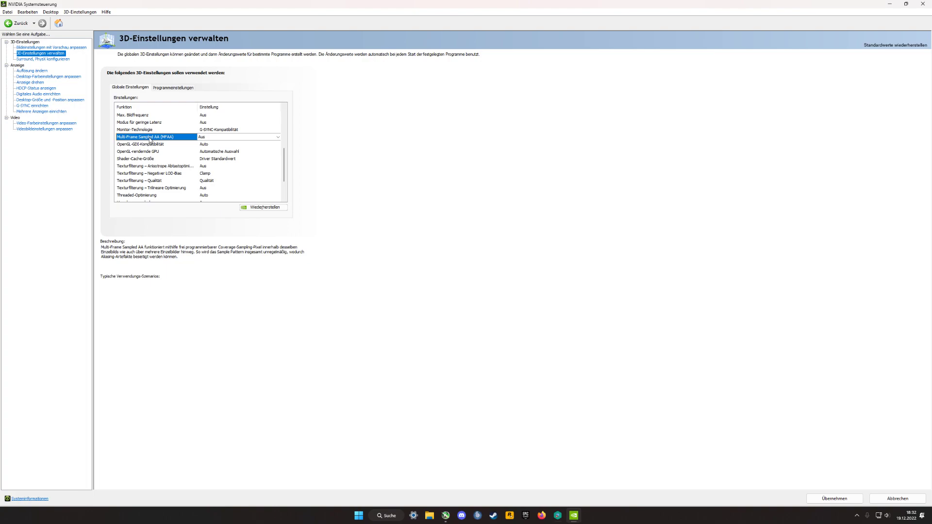
pyautogui.moveTo(178, 152)
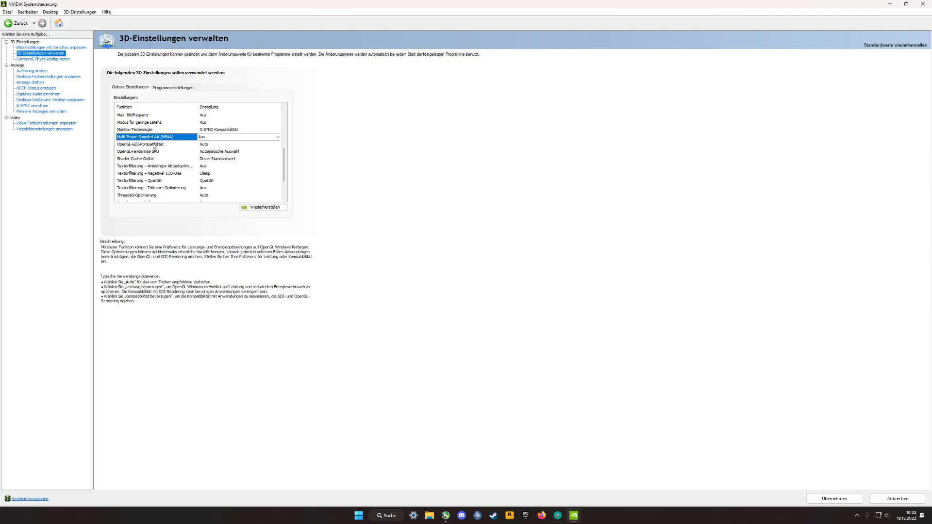
pyautogui.click(209, 145)
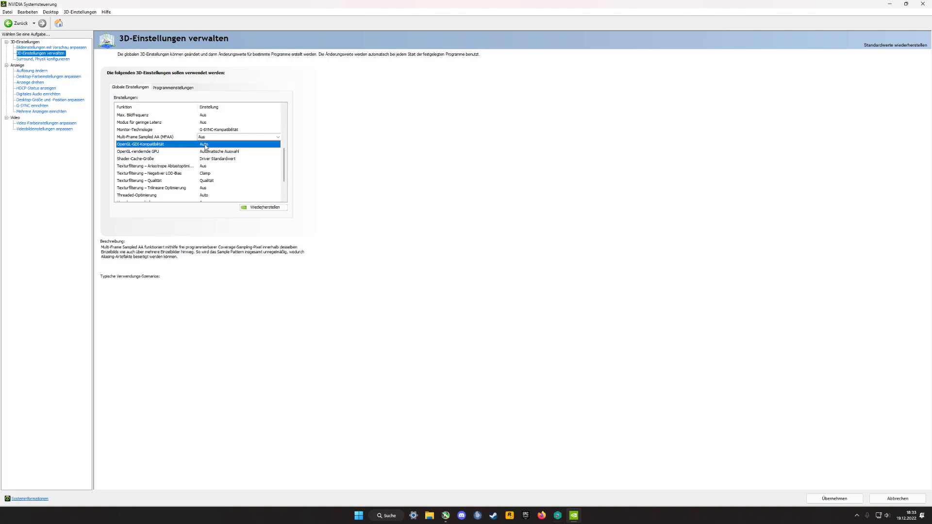
pyautogui.click(209, 145)
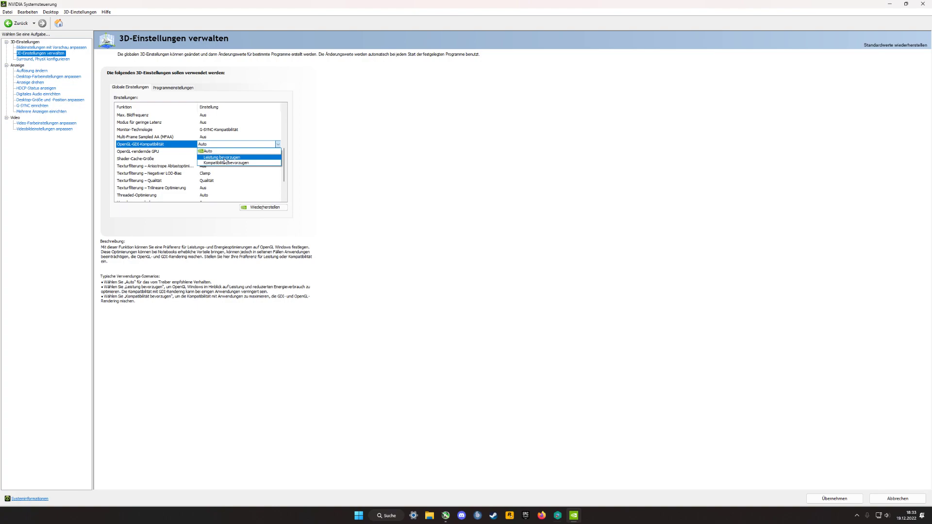
pyautogui.click(209, 151)
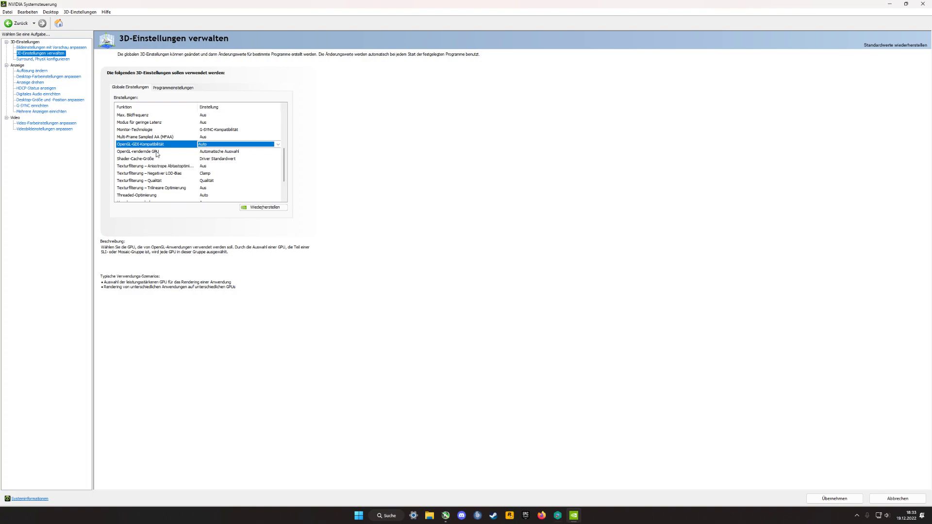
# Step: Set OpenGL-rendernde GPU to NVIDIA GeForce RTX 2080 in the global 3D settings
pyautogui.click(209, 151)
pyautogui.click(209, 152)
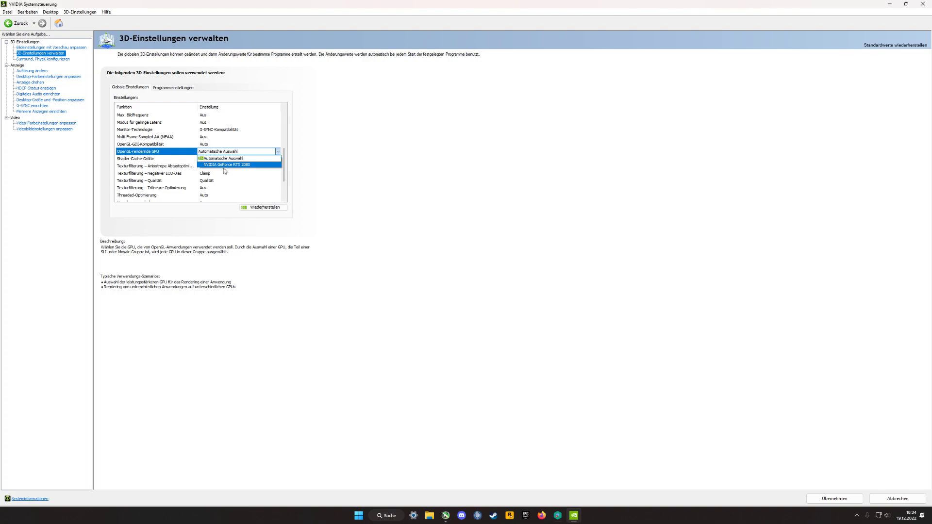
pyautogui.click(225, 171)
pyautogui.scroll(5, 225, 177)
pyautogui.scroll(-4, 227, 180)
pyautogui.click(229, 173)
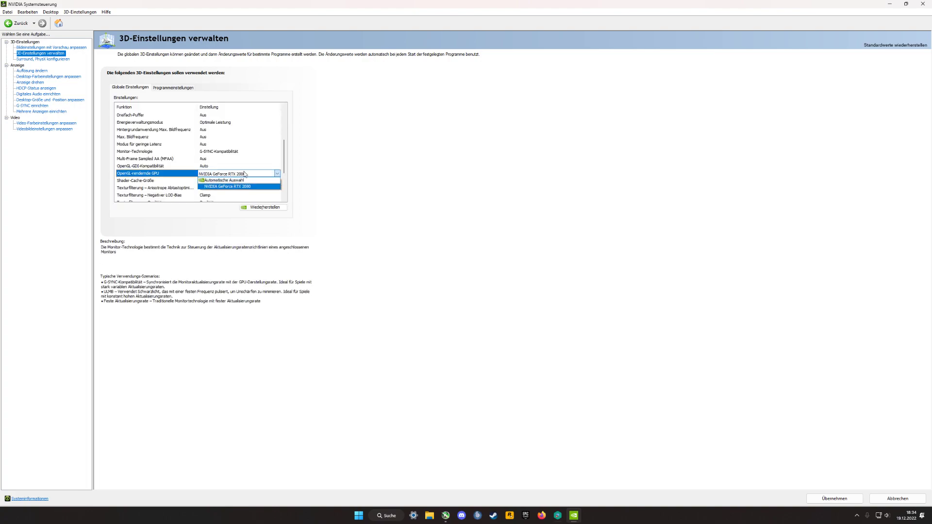
pyautogui.click(219, 187)
# Step: Select the anisotropic sample optimization setting under Texturfilterung and widen the Funktion column to show its full name
pyautogui.scroll(-1, 232, 192)
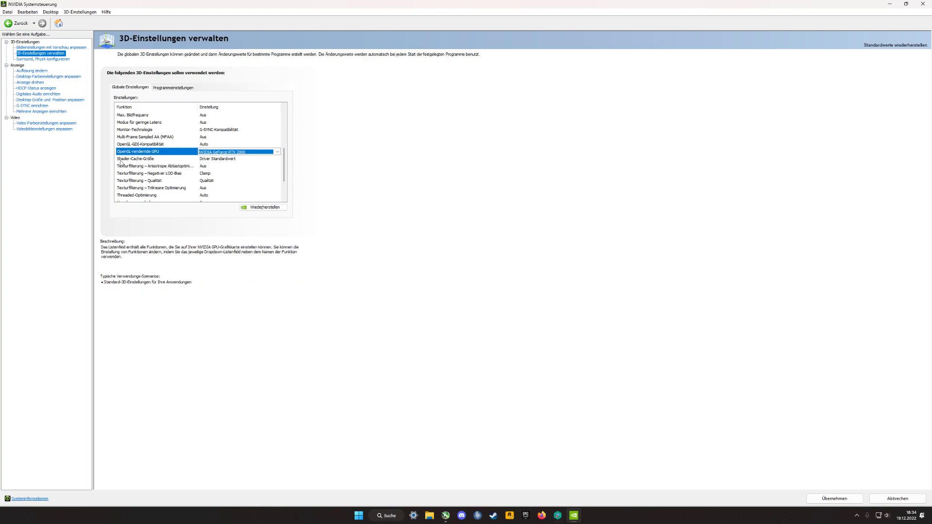
pyautogui.click(168, 167)
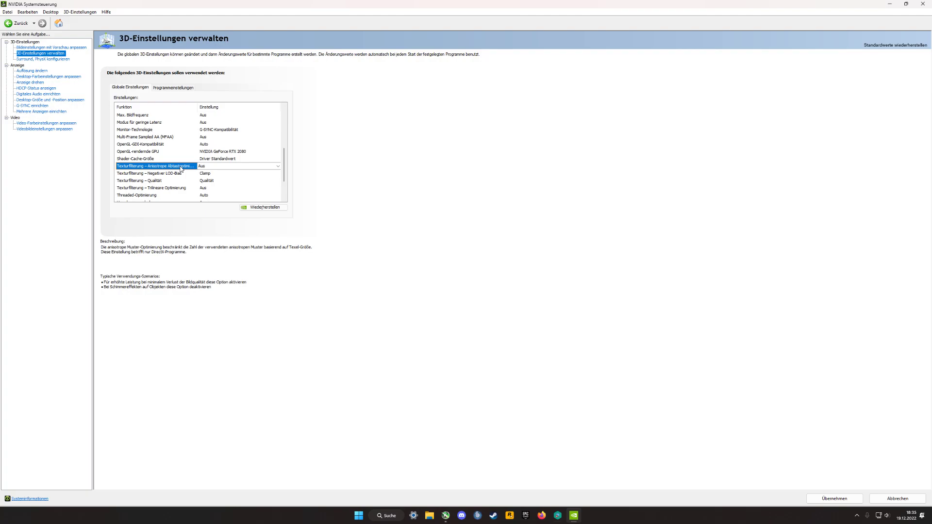
pyautogui.moveTo(197, 106); pyautogui.dragTo(226, 108)
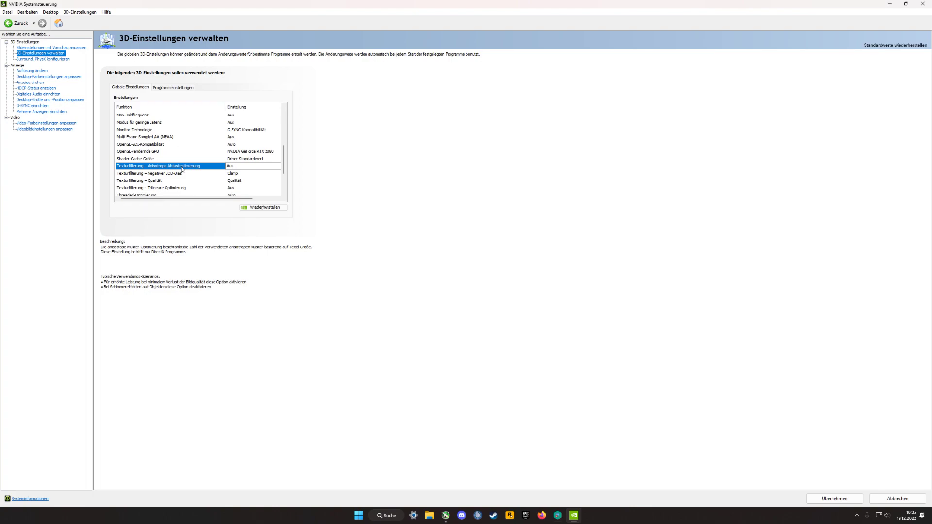
# Step: Set Texturfilterung – Negativer LOD-Bias to Clamp
pyautogui.scroll(-1, 179, 168)
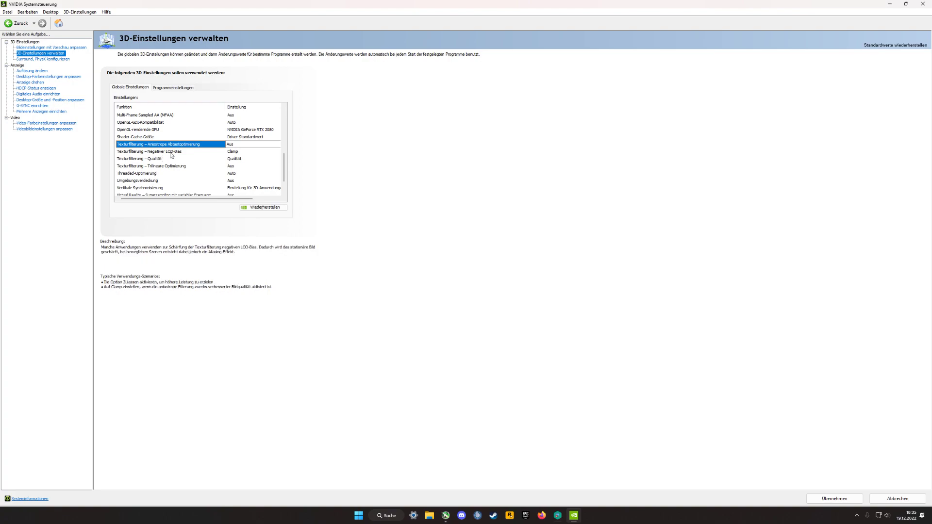
pyautogui.click(172, 152)
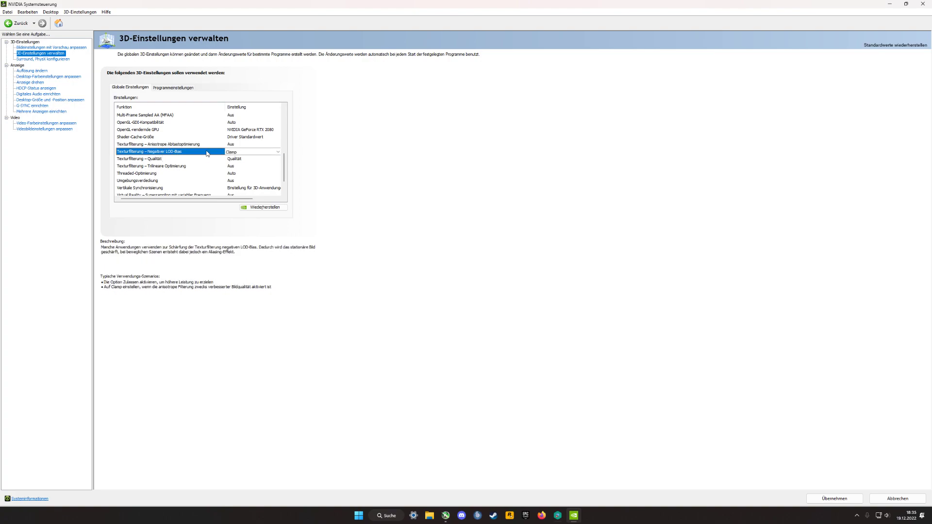
pyautogui.click(247, 154)
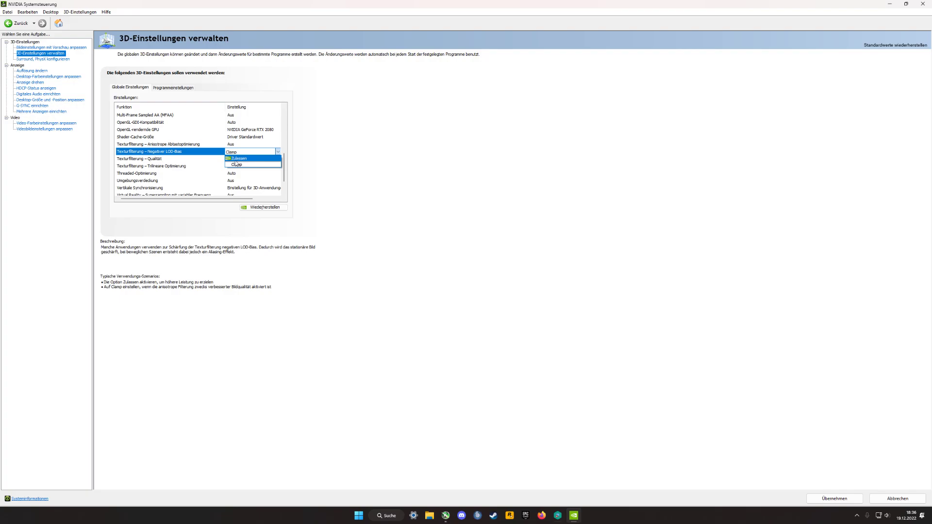
pyautogui.click(238, 164)
# Step: Review the global 3D settings list and examine the available options for Texturfilterung – Negativer LOD-Bias
pyautogui.scroll(5, 204, 139)
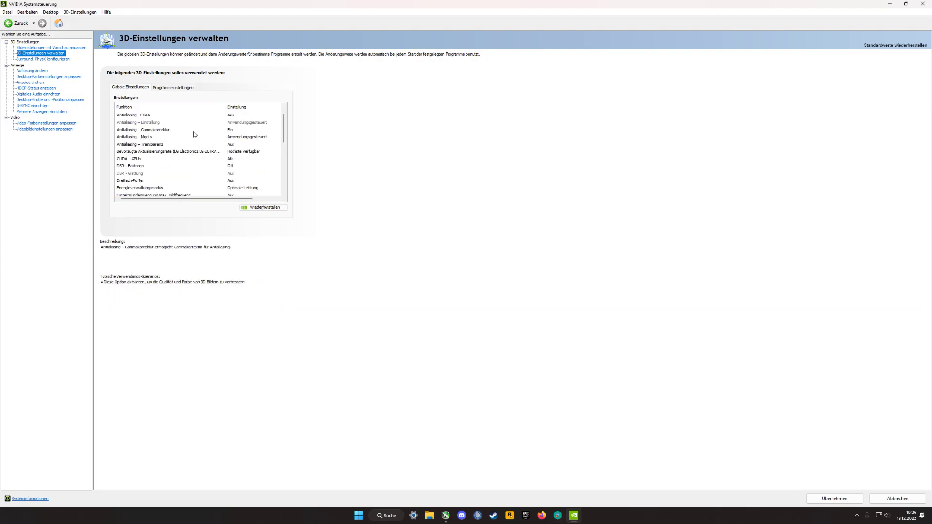
pyautogui.scroll(-5, 188, 158)
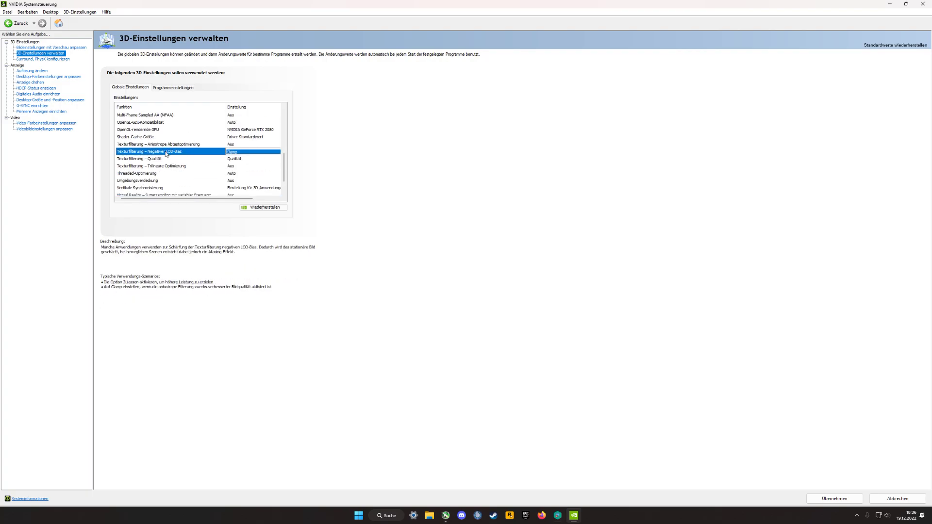
pyautogui.scroll(2, 165, 154)
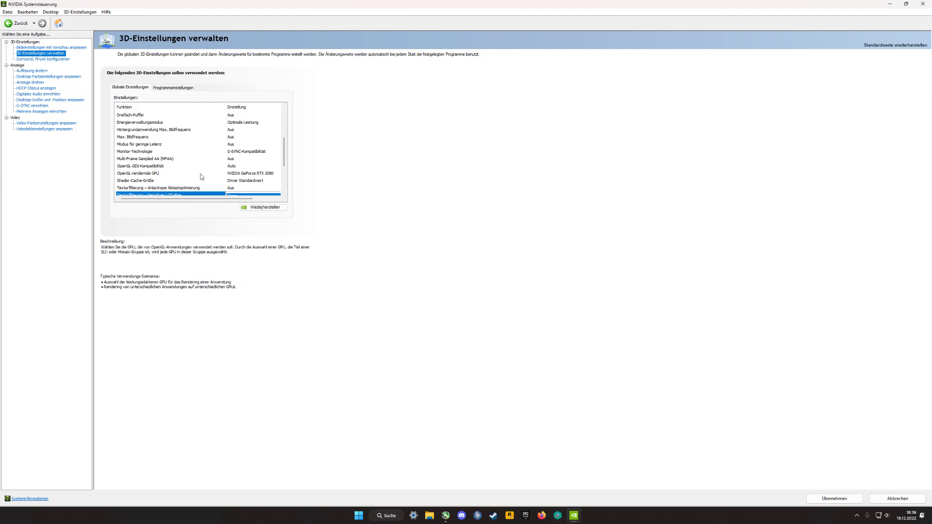
pyautogui.scroll(-1, 189, 179)
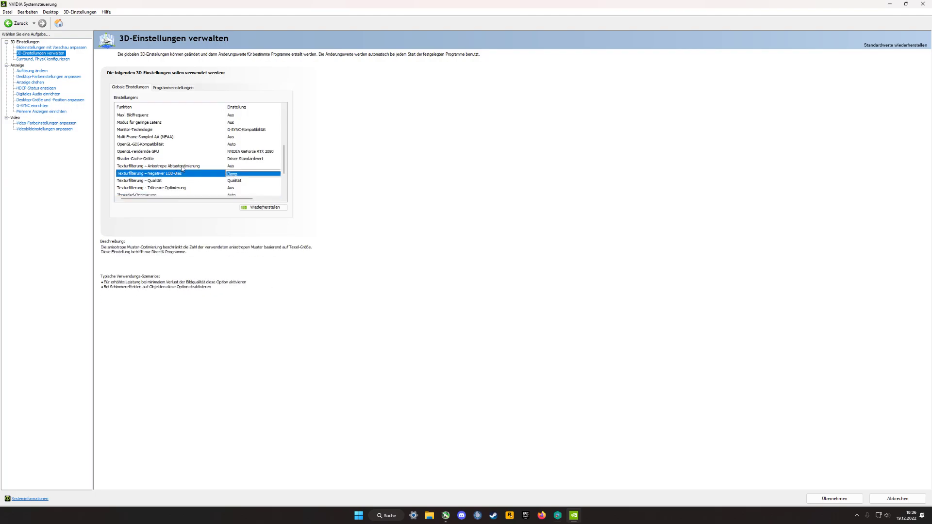
pyautogui.scroll(3, 190, 165)
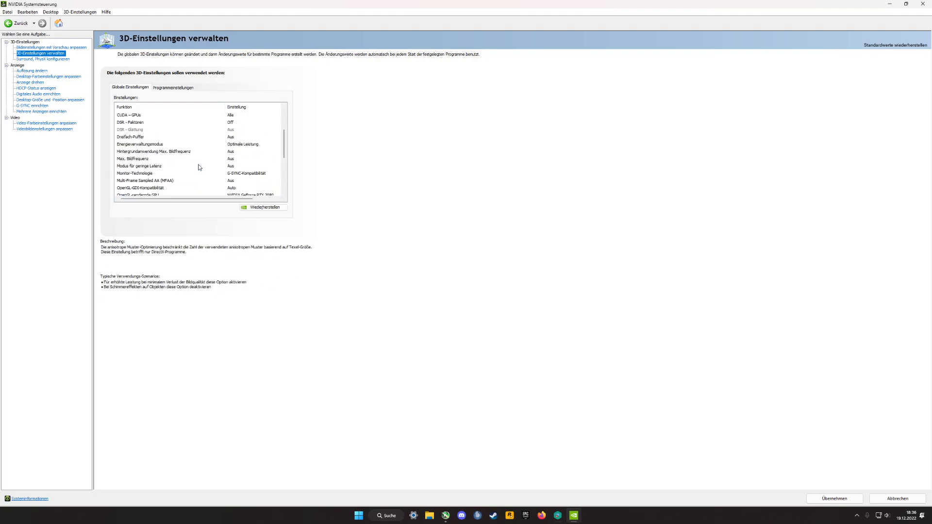
pyautogui.scroll(-4, 219, 156)
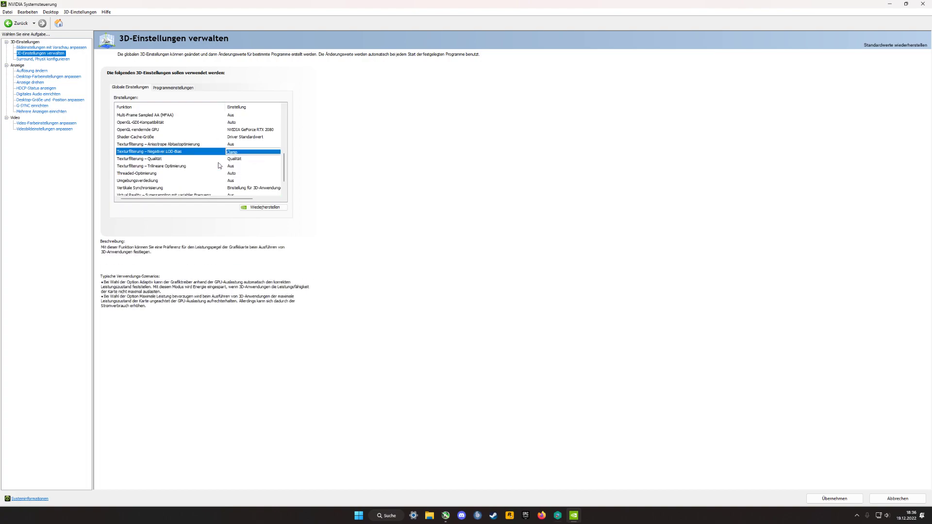
pyautogui.click(243, 154)
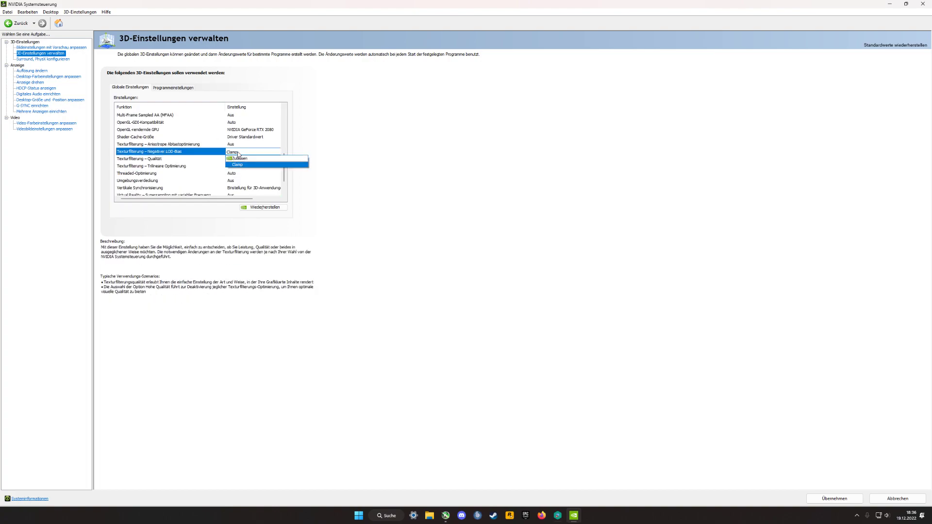
pyautogui.click(242, 154)
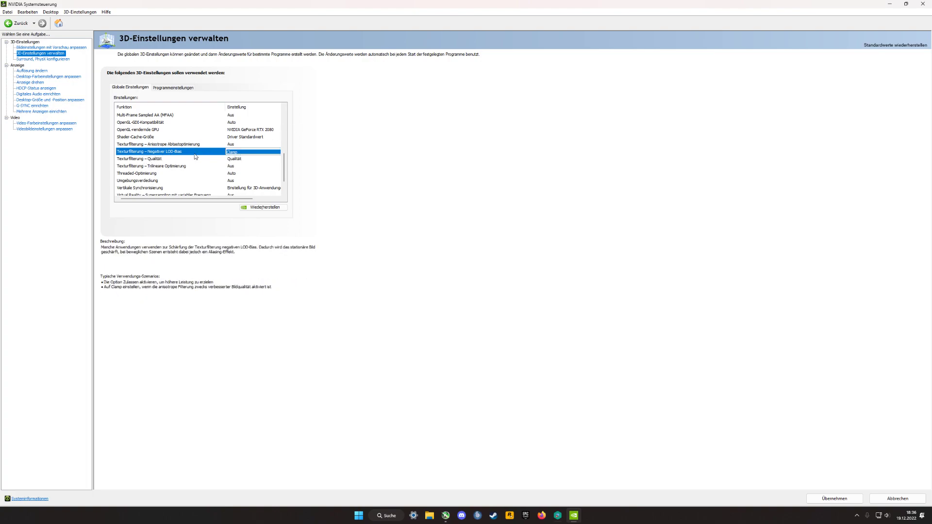
pyautogui.scroll(5, 216, 156)
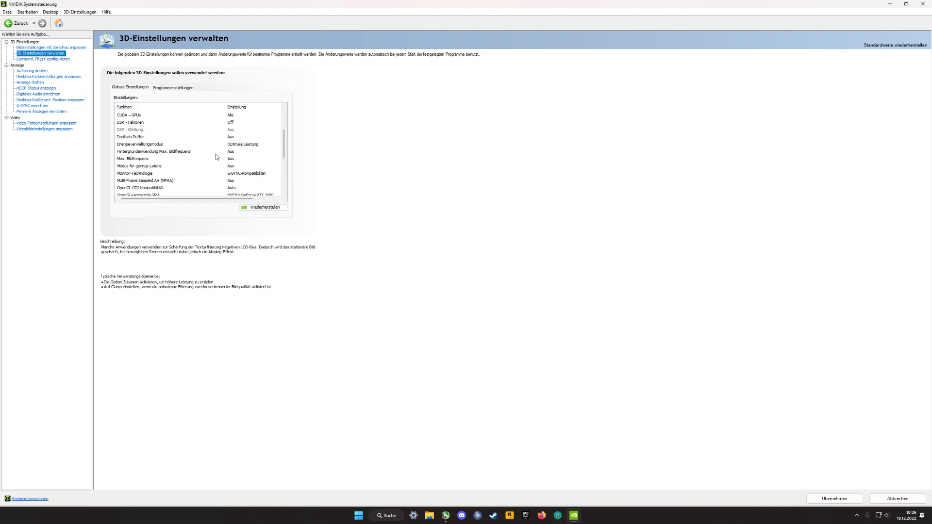
pyautogui.scroll(-5, 216, 156)
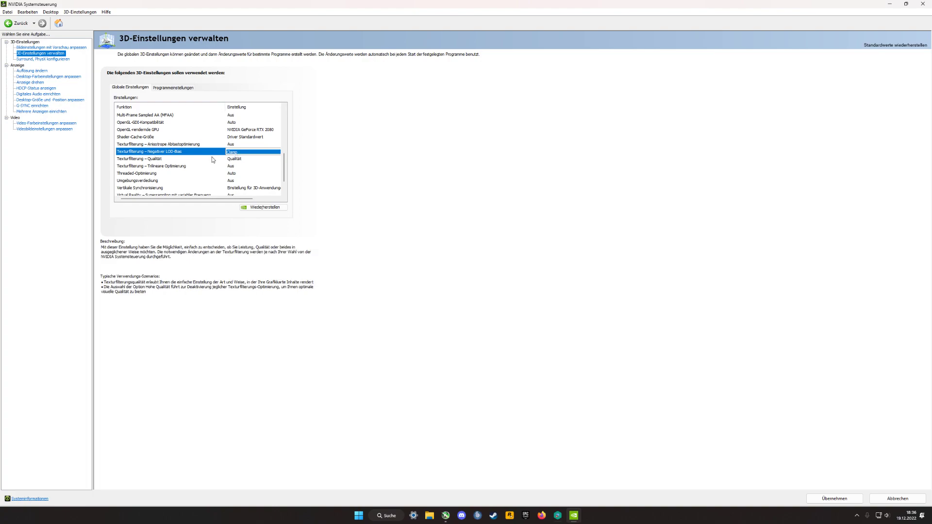
pyautogui.click(244, 153)
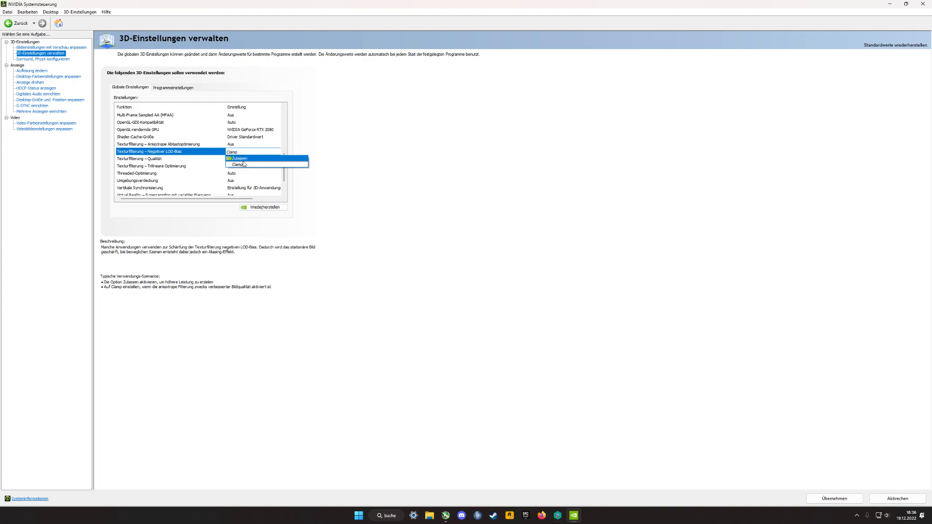
pyautogui.click(160, 161)
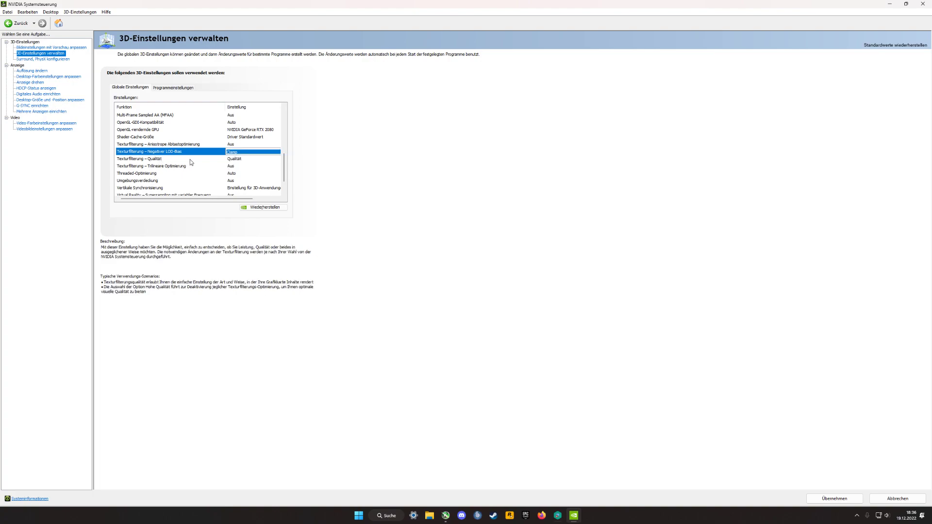
# Step: Compare the options for Texturfilterung – Qualität and choose Qualität
pyautogui.click(233, 161)
pyautogui.click(241, 159)
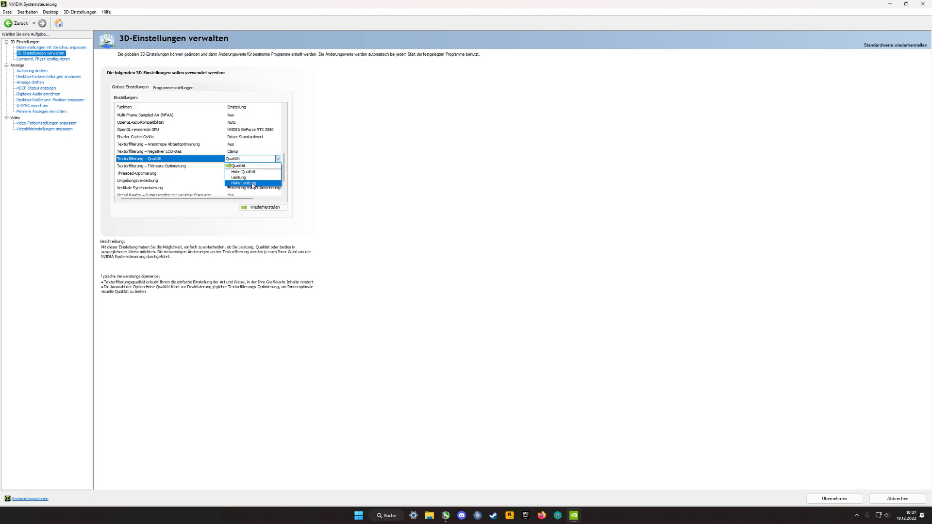
pyautogui.click(217, 175)
pyautogui.click(244, 160)
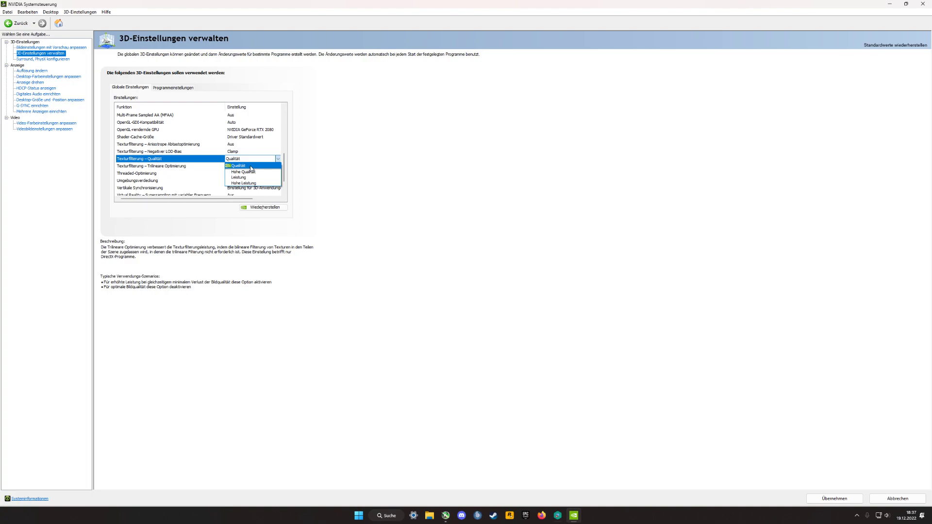
pyautogui.click(251, 167)
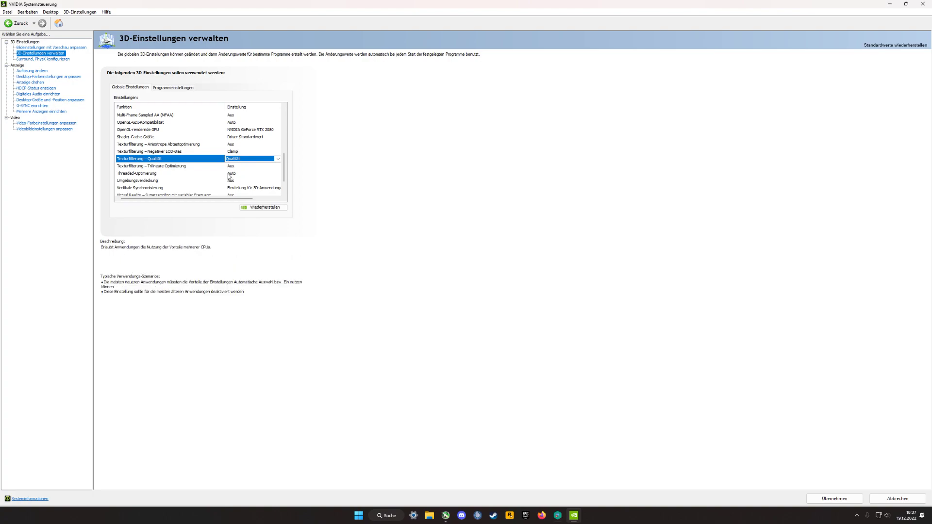
pyautogui.click(241, 161)
pyautogui.click(249, 181)
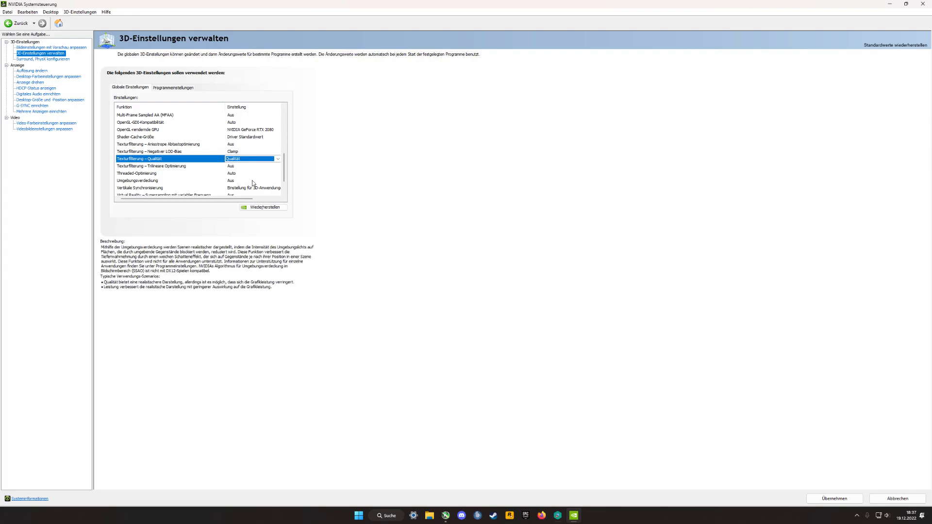
# Step: Select Texturfilterung – Trilineare Optimierung to read its description, and choose Auto for Threaded-Optimierung
pyautogui.click(169, 168)
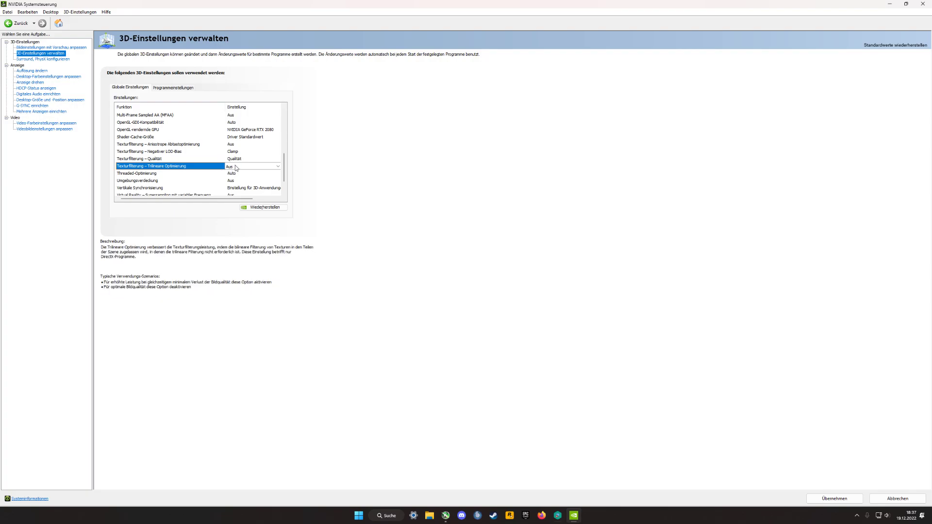
pyautogui.click(162, 175)
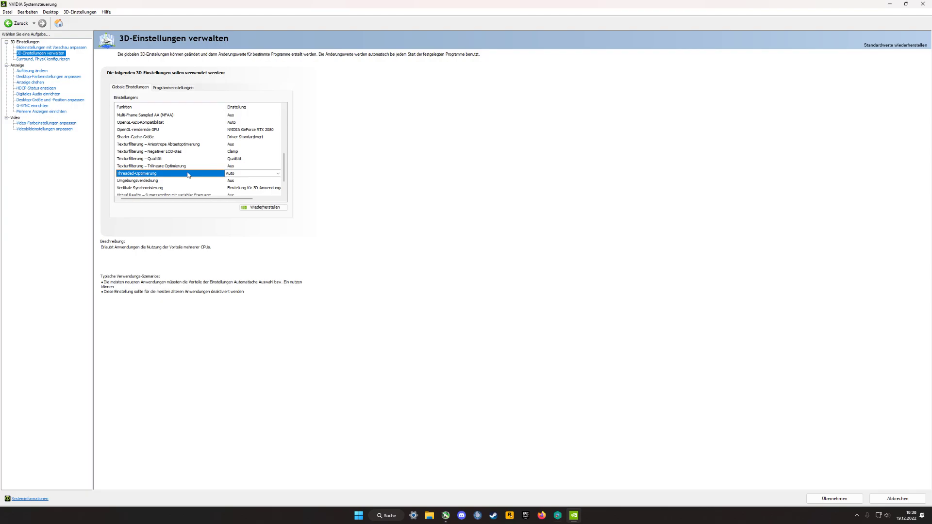
pyautogui.click(242, 173)
pyautogui.click(242, 177)
# Step: Review the options for Umgebungsverdeckung and choose Aus
pyautogui.moveTo(223, 180)
pyautogui.scroll(-1, 185, 185)
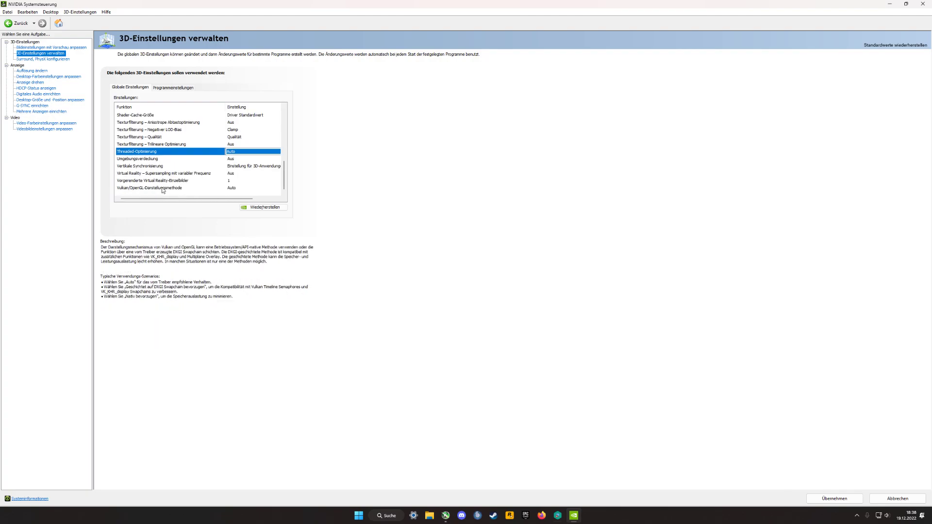
pyautogui.click(143, 159)
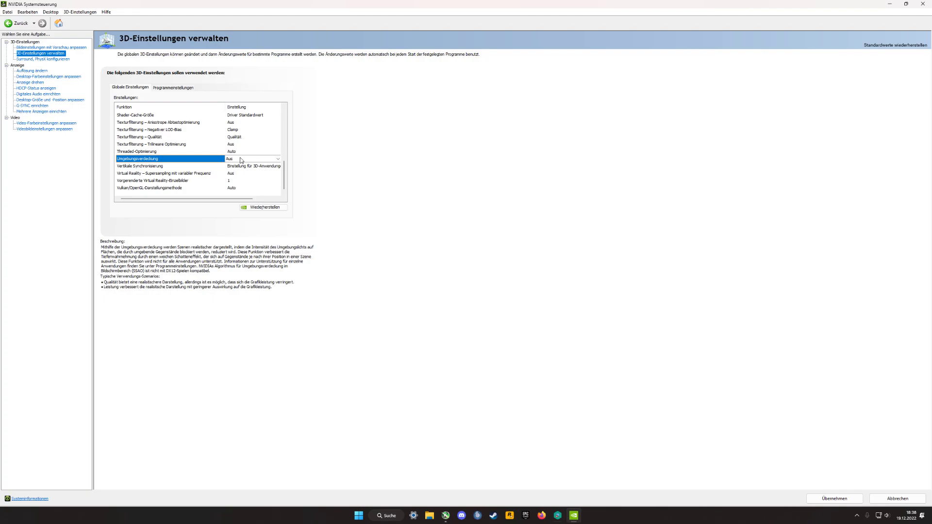
pyautogui.moveTo(238, 169)
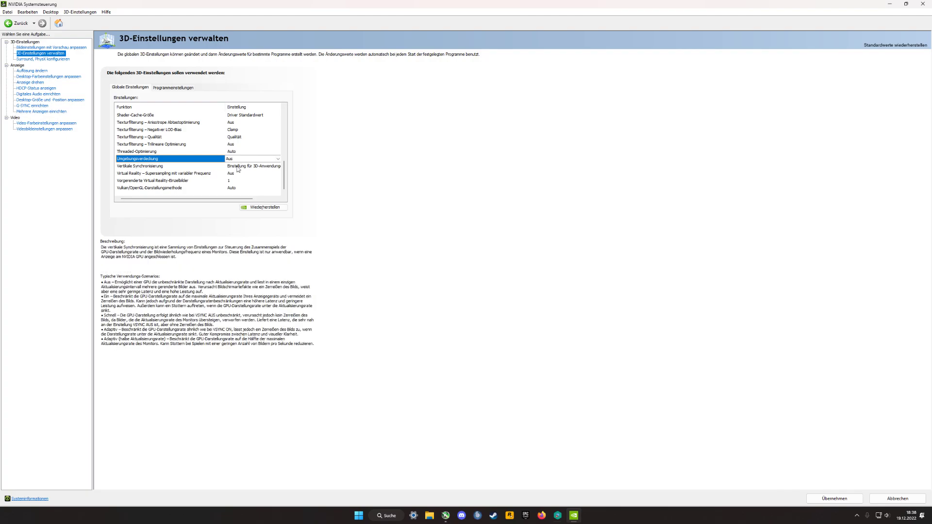
pyautogui.click(233, 160)
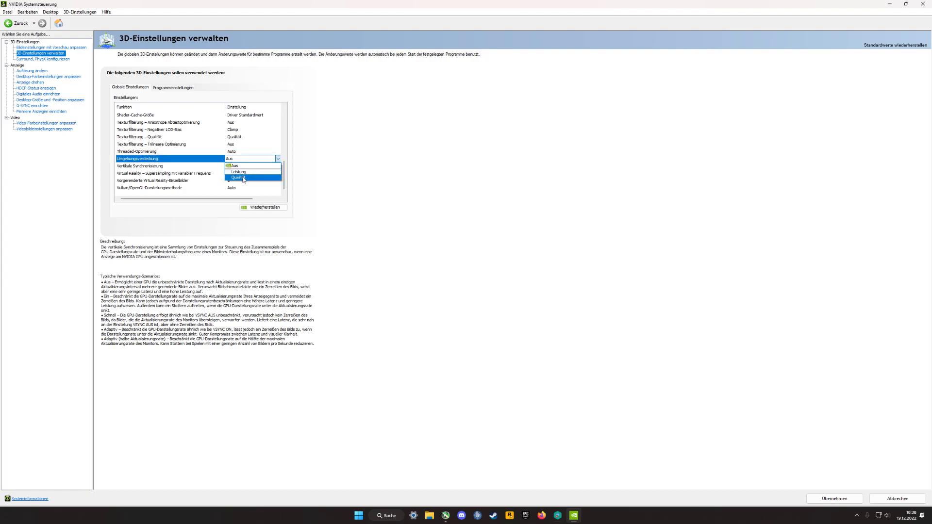
pyautogui.click(210, 163)
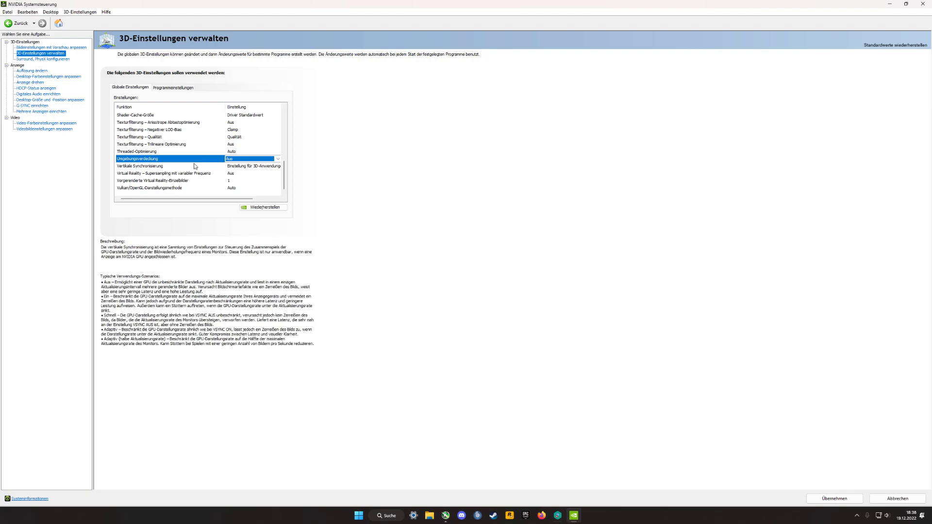
pyautogui.click(226, 159)
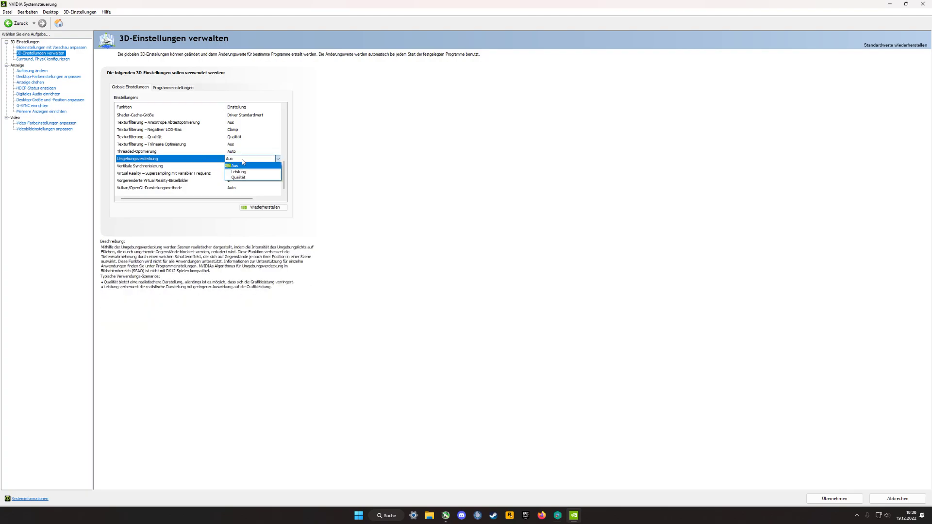
pyautogui.click(243, 165)
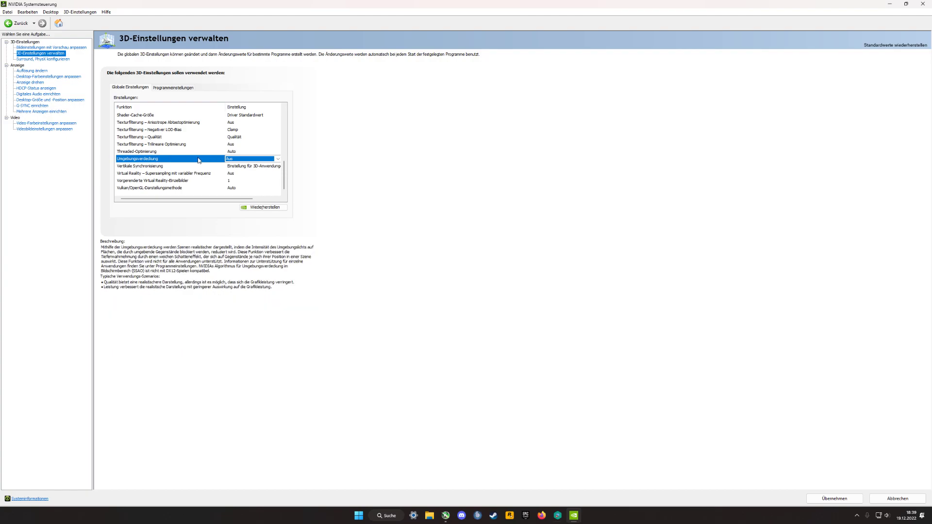
# Step: Examine the available options and description of Vertikale Synchronisierung in the global 3D settings
pyautogui.click(159, 166)
pyautogui.click(247, 167)
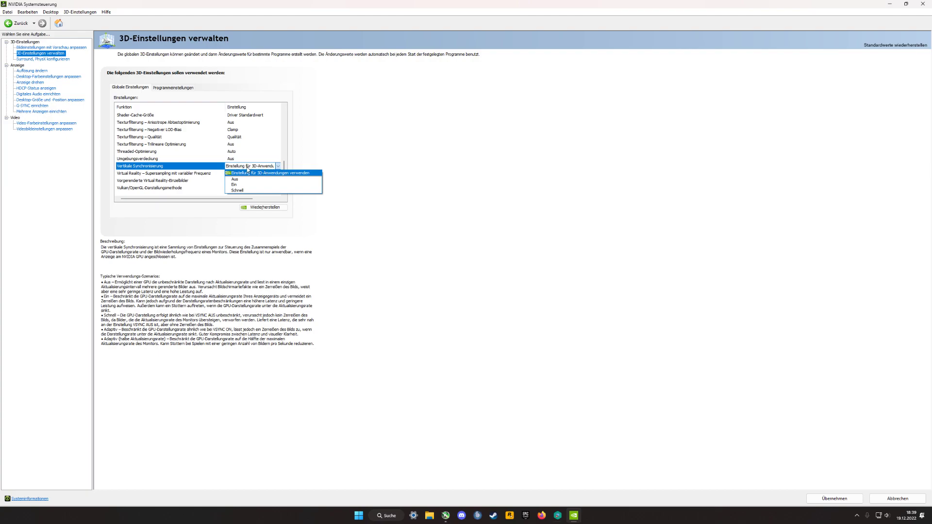
pyautogui.click(247, 167)
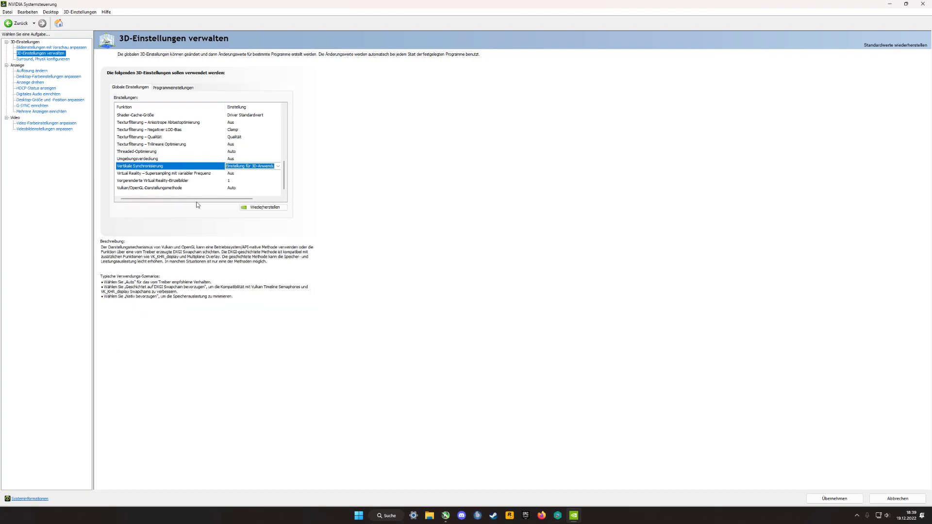
pyautogui.click(203, 167)
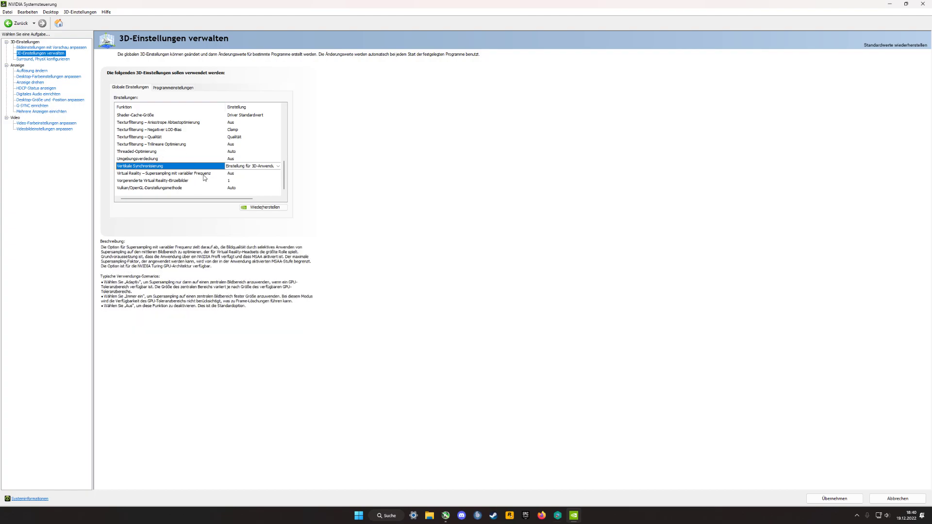
# Step: Select the Virtual Reality supersampling setting to read its description, and set Vorgerenderte Virtual Reality-Einzelbilder to 1
pyautogui.click(162, 175)
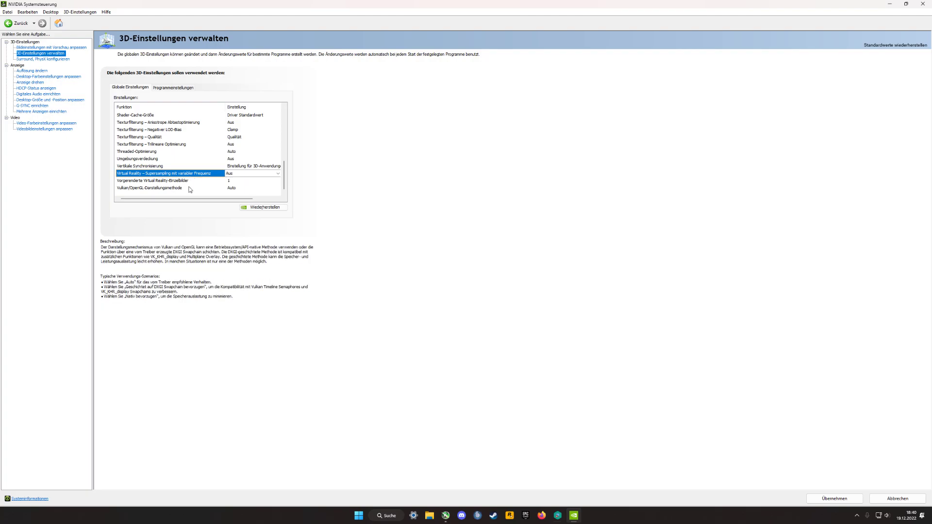
pyautogui.moveTo(192, 181)
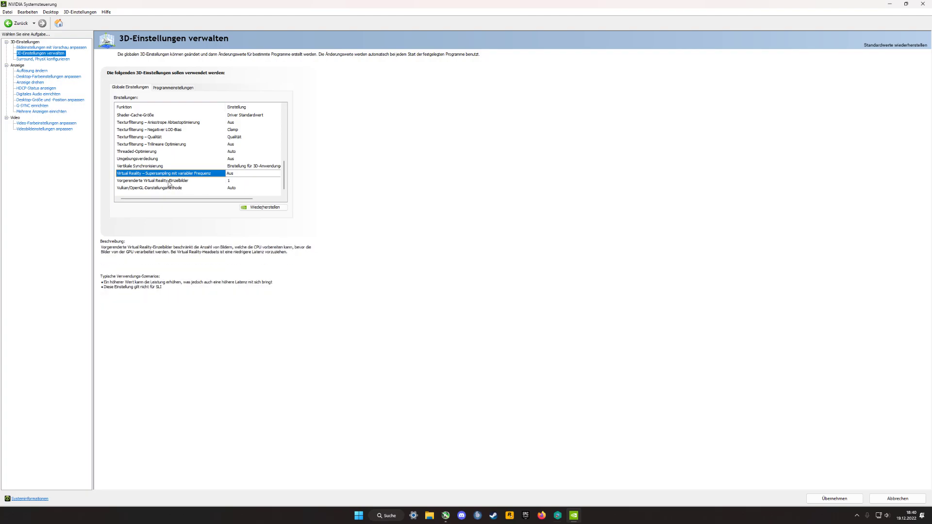
pyautogui.click(230, 181)
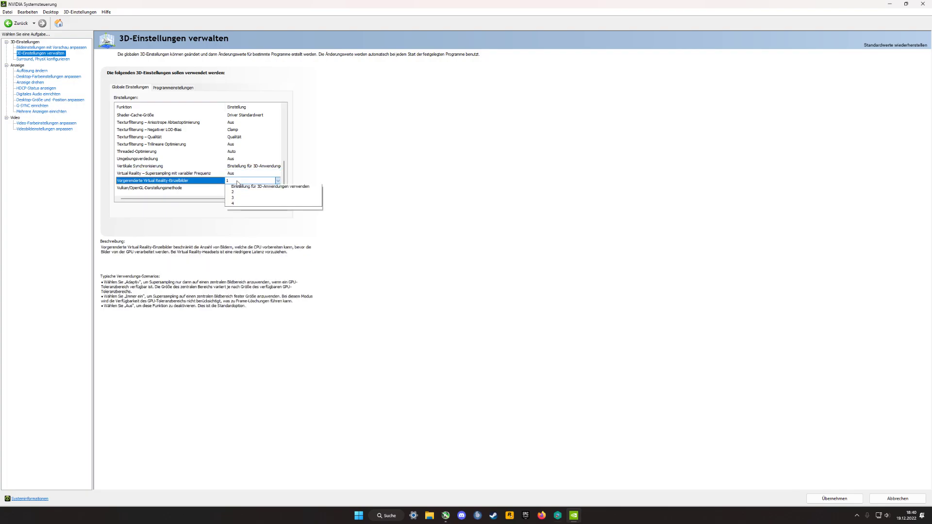
pyautogui.click(236, 182)
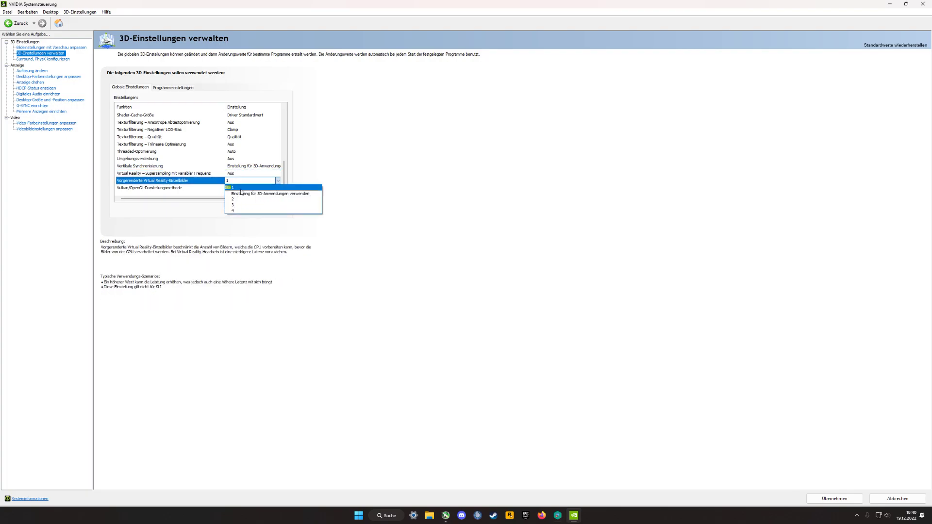
pyautogui.click(238, 188)
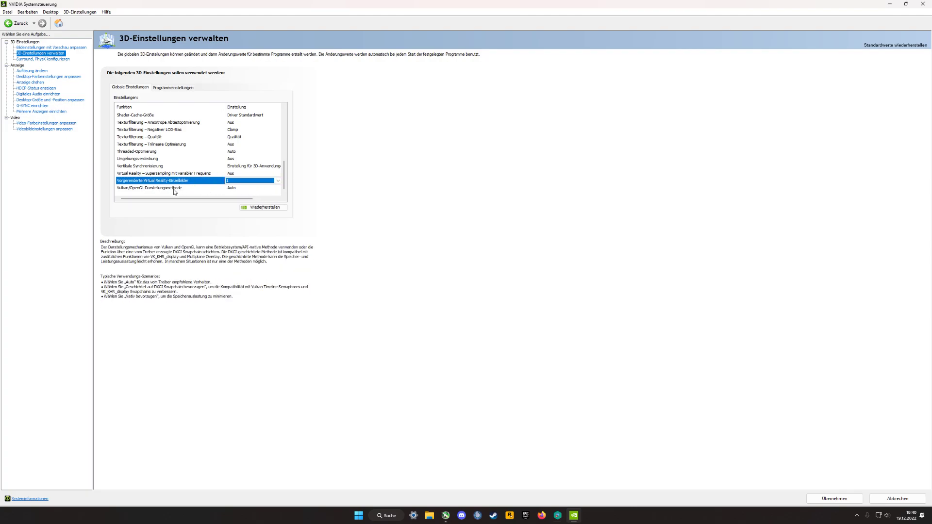
# Step: Review the options for Vulkan/OpenGL-Darstellungsmethode in the global 3D settings and choose Auto
pyautogui.click(170, 190)
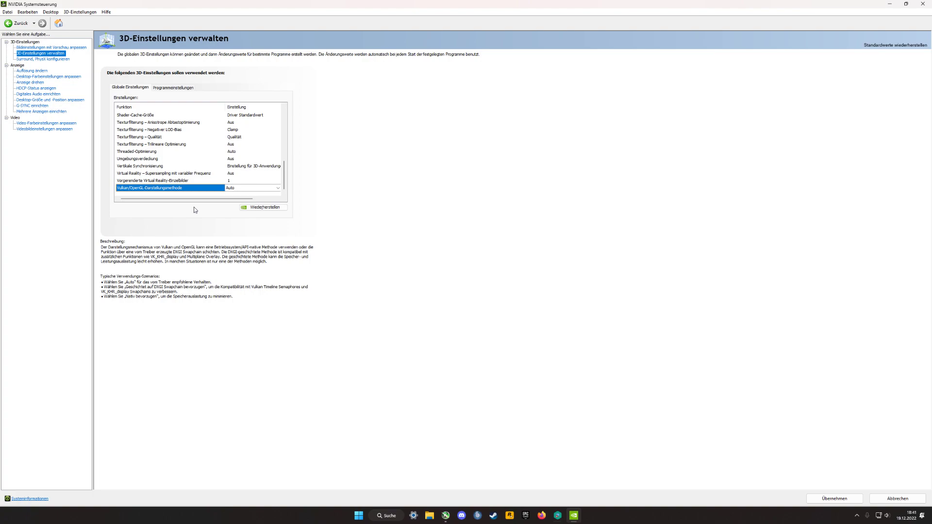
pyautogui.click(246, 188)
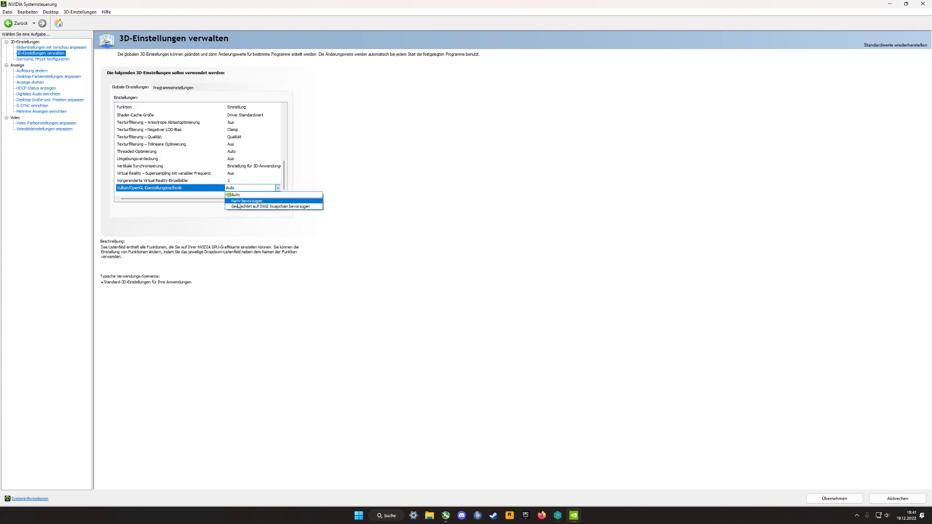
pyautogui.click(238, 196)
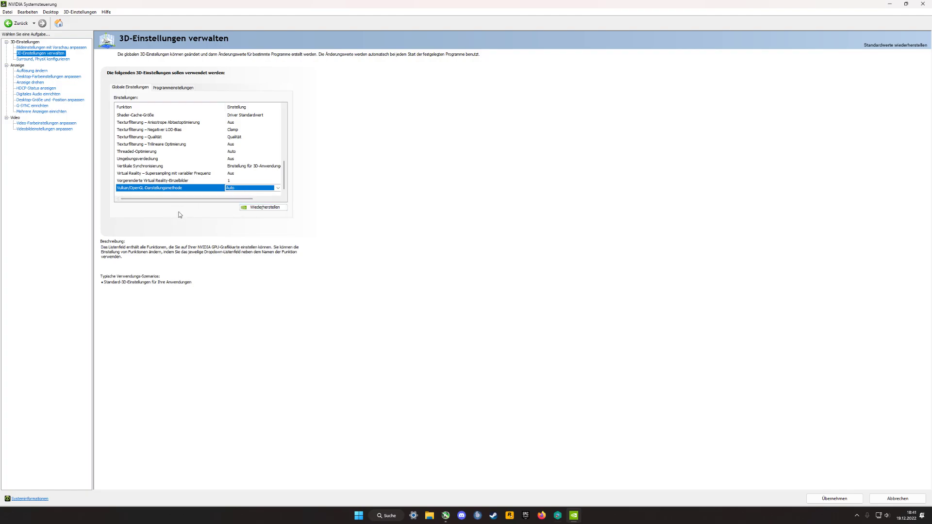
# Step: Open the Surround, PhysX configuration page and apply the pending global 3D setting changes
pyautogui.scroll(3, 186, 207)
pyautogui.scroll(4, 190, 185)
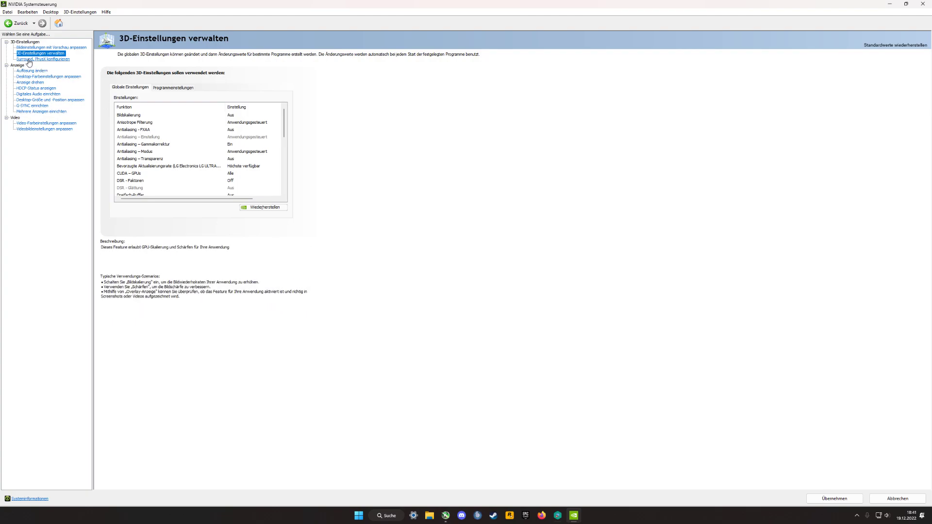
pyautogui.click(43, 58)
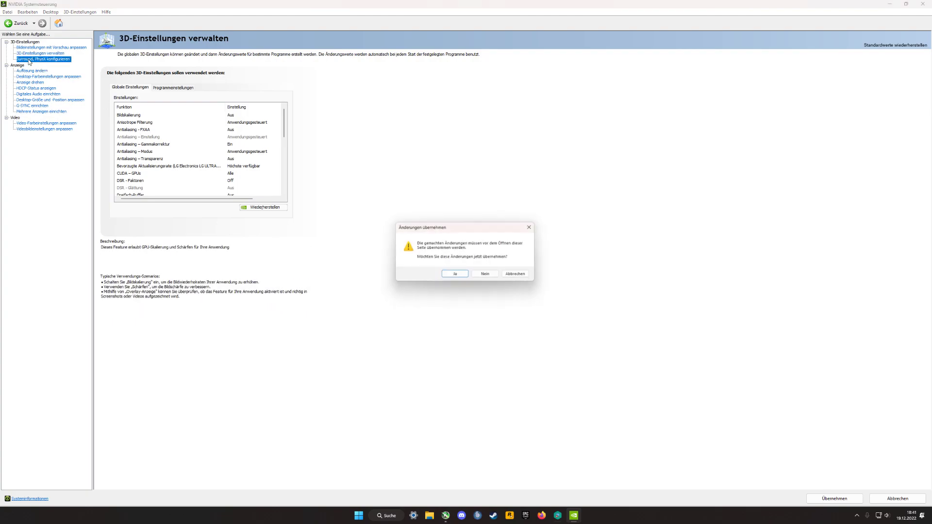
pyautogui.click(455, 275)
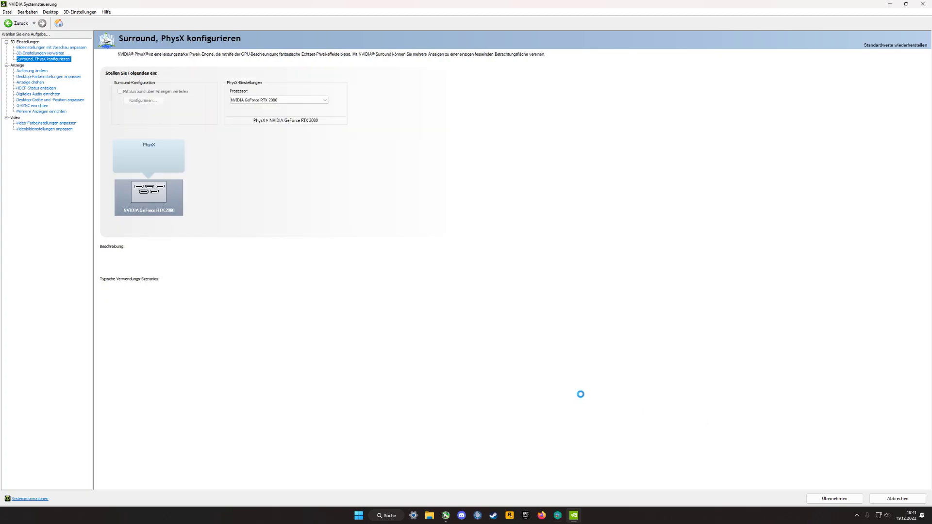
# Step: Return to the global 3D settings, choose Höchste verfügbar for the preferred refresh rate, and review the remaining entries
pyautogui.click(43, 53)
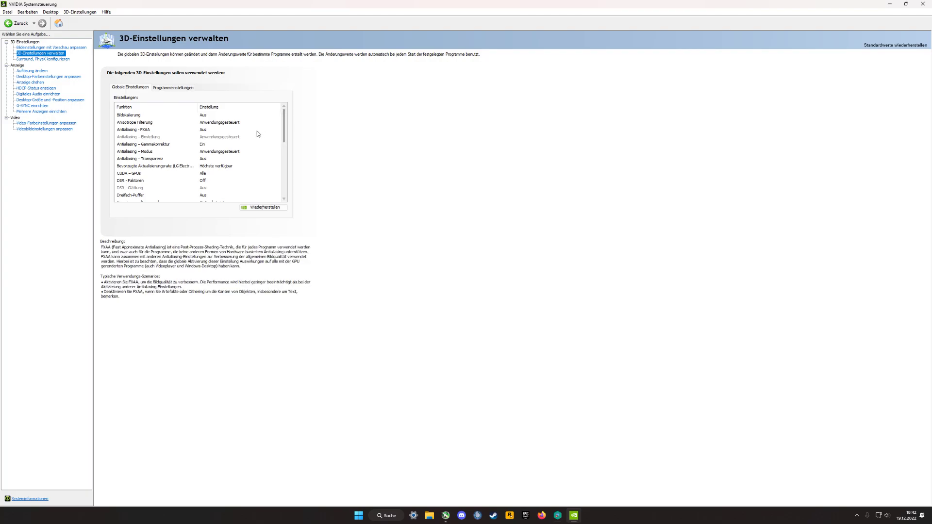
pyautogui.scroll(-1, 248, 144)
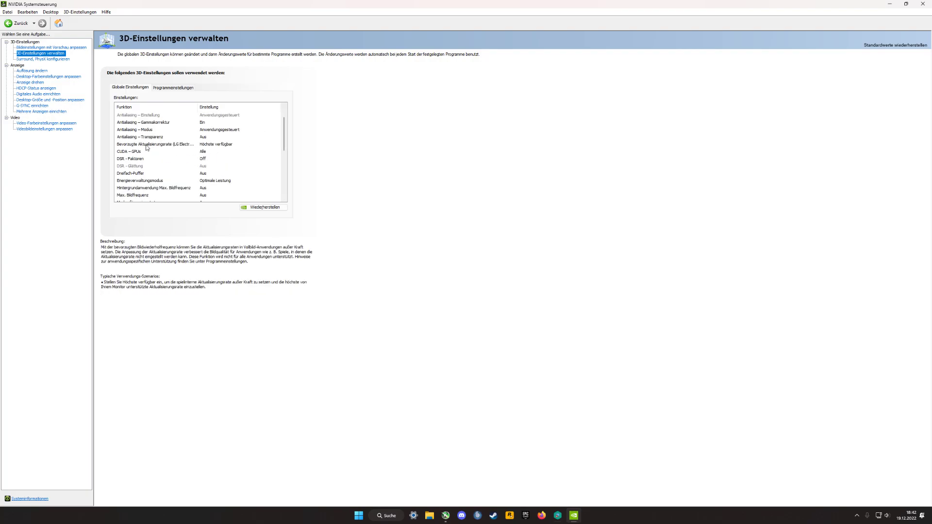
pyautogui.click(223, 148)
pyautogui.click(222, 148)
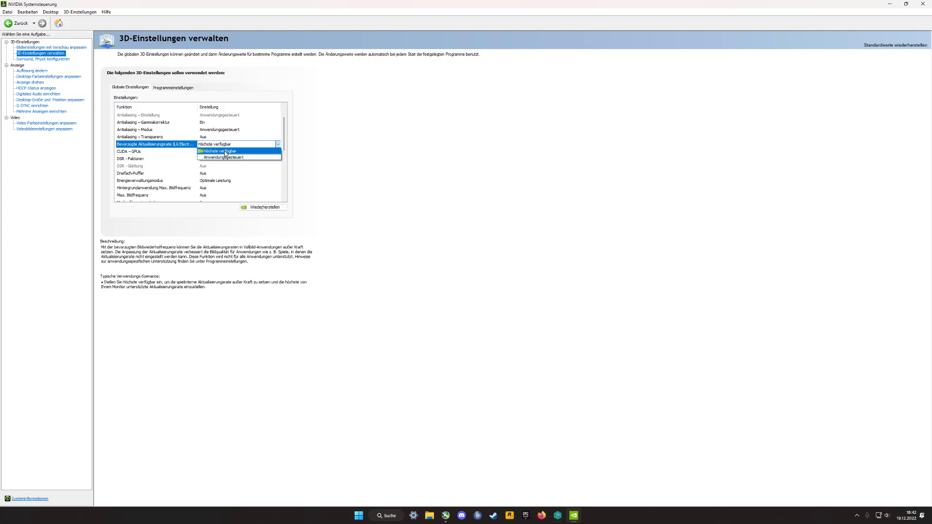
pyautogui.click(225, 153)
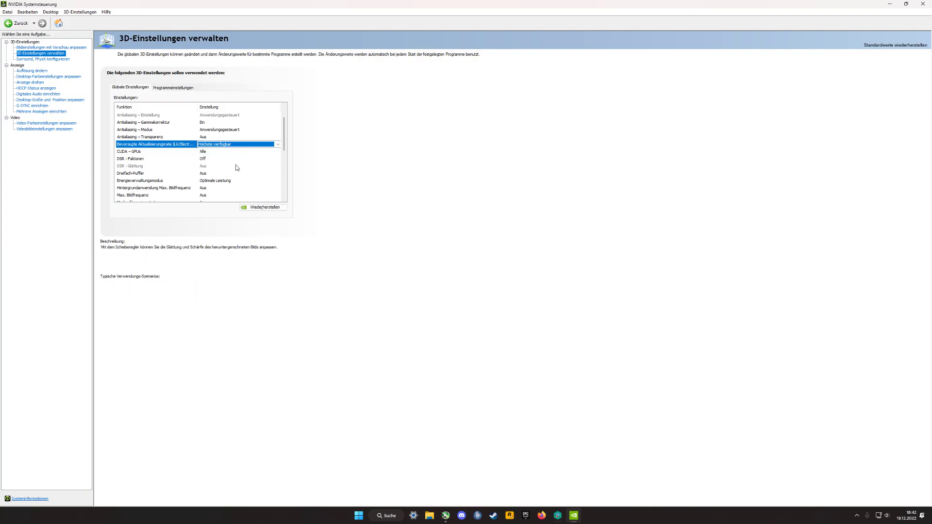
pyautogui.scroll(-2, 243, 153)
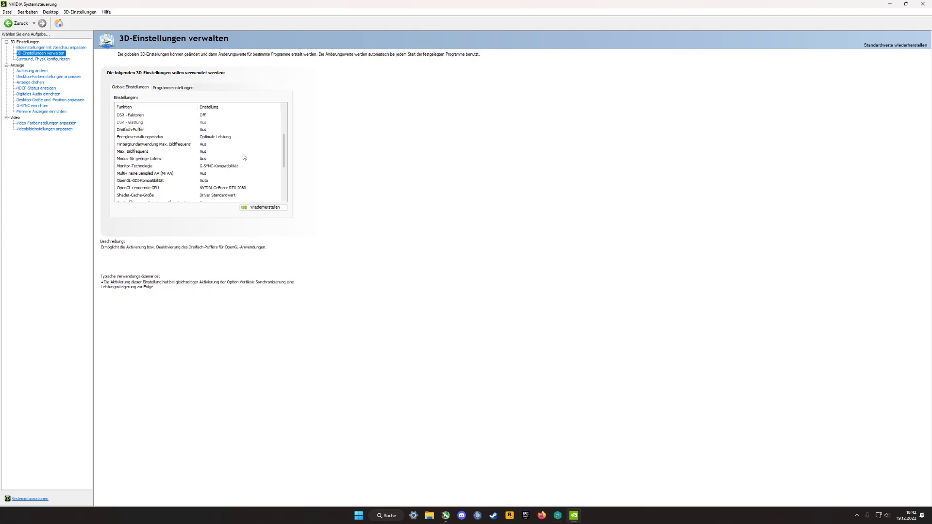
pyautogui.scroll(-1, 228, 169)
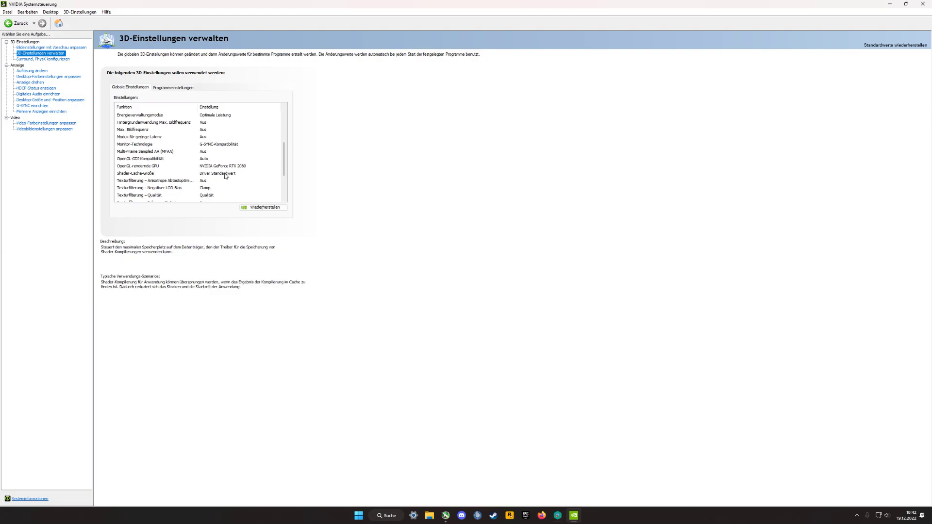
pyautogui.scroll(-3, 225, 176)
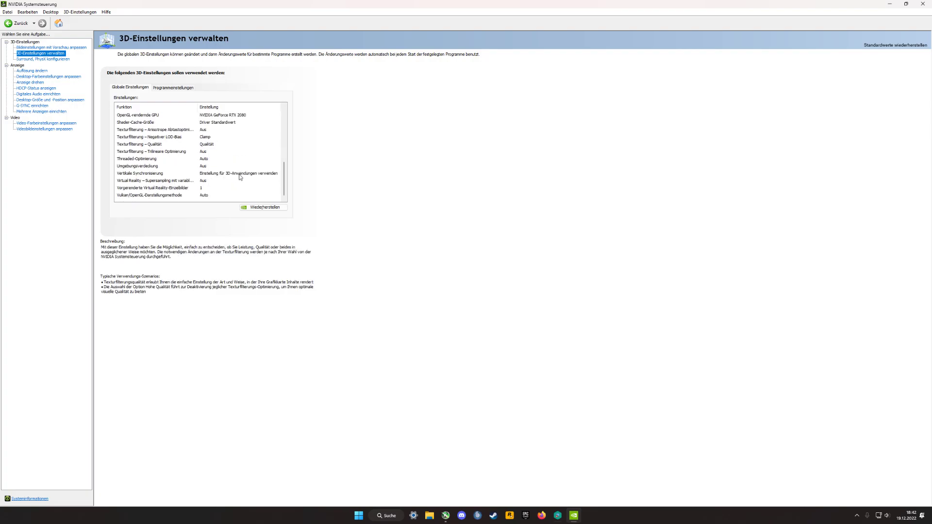
# Step: Choose NVIDIA GeForce RTX 2080 as the PhysX processor in the Surround, PhysX configuration
pyautogui.click(43, 59)
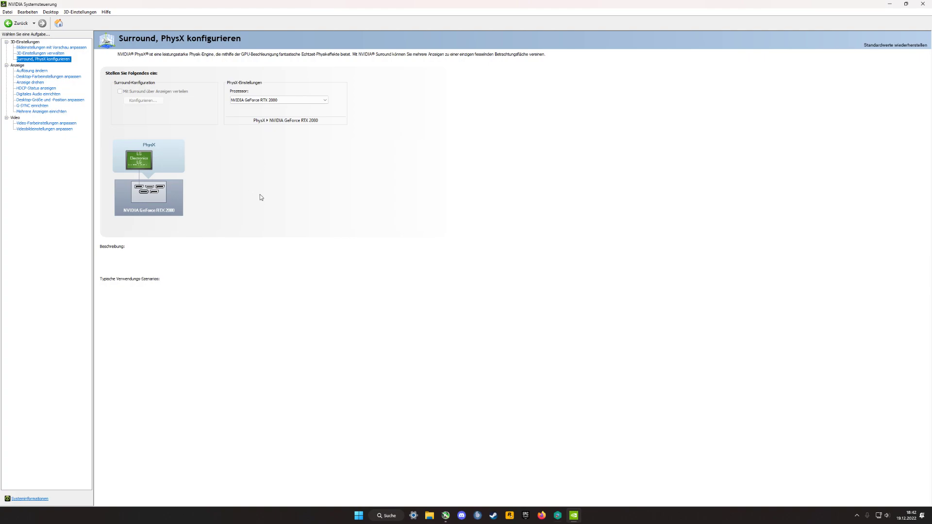
pyautogui.click(270, 101)
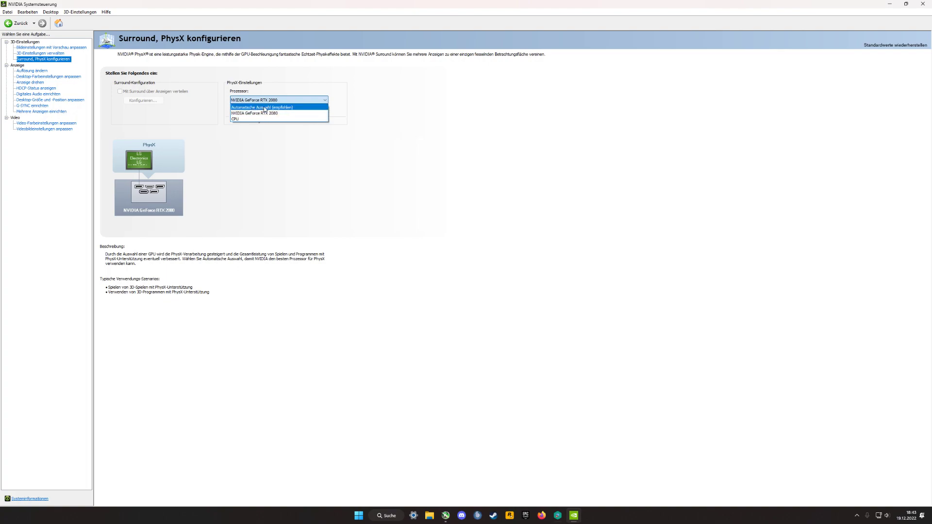
pyautogui.click(267, 113)
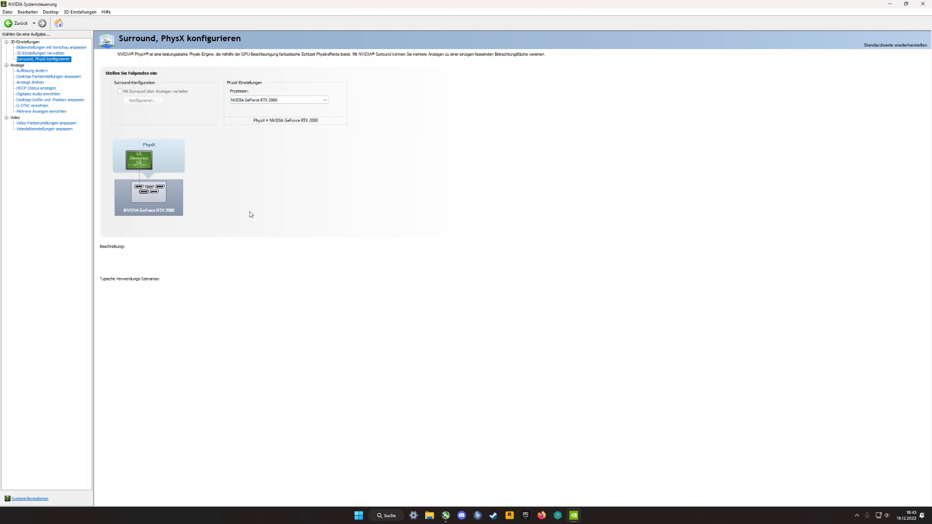
# Step: Select a 120 Hz refresh rate for the native 2560 × 1440 resolution, then apply and keep the display configuration
pyautogui.click(31, 71)
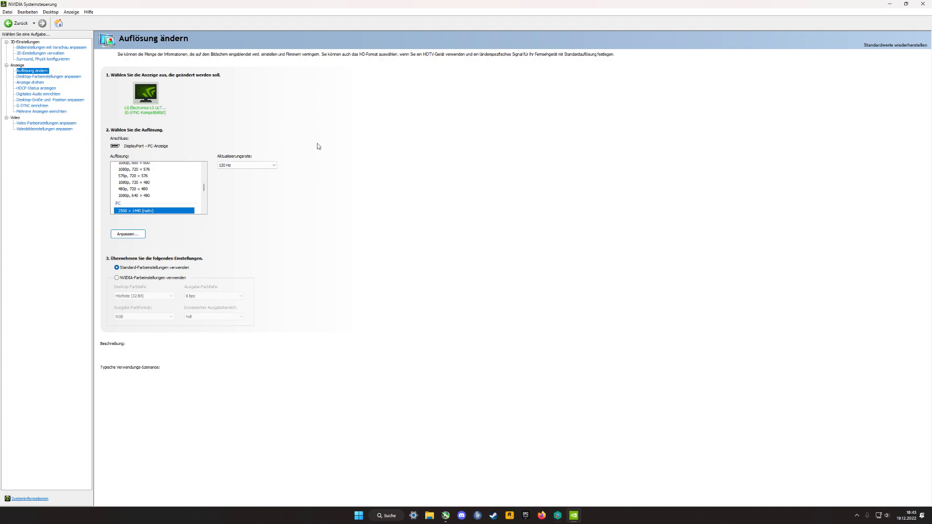
pyautogui.scroll(-2, 192, 185)
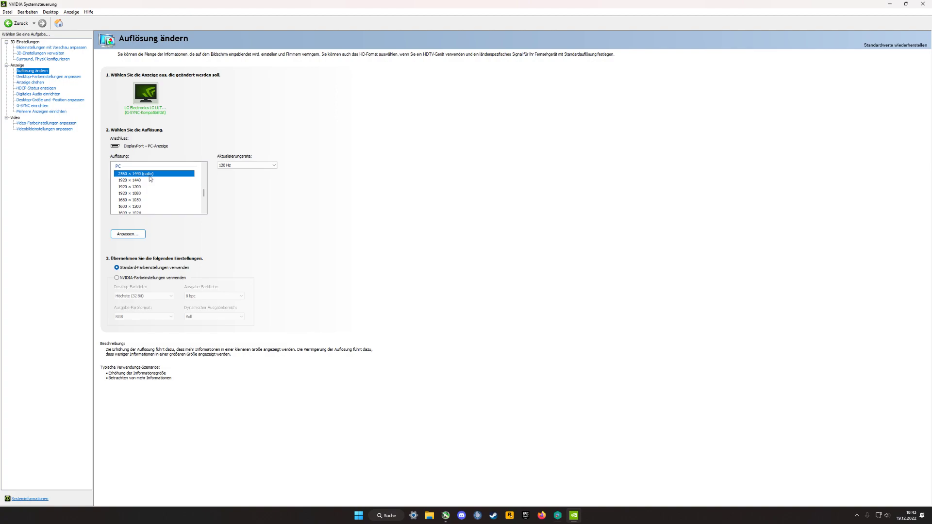
pyautogui.moveTo(252, 165)
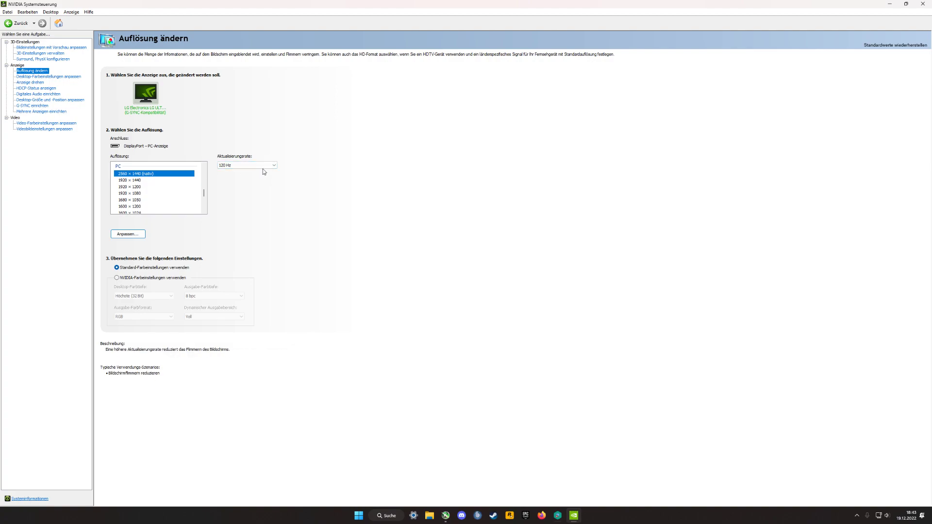
pyautogui.click(262, 166)
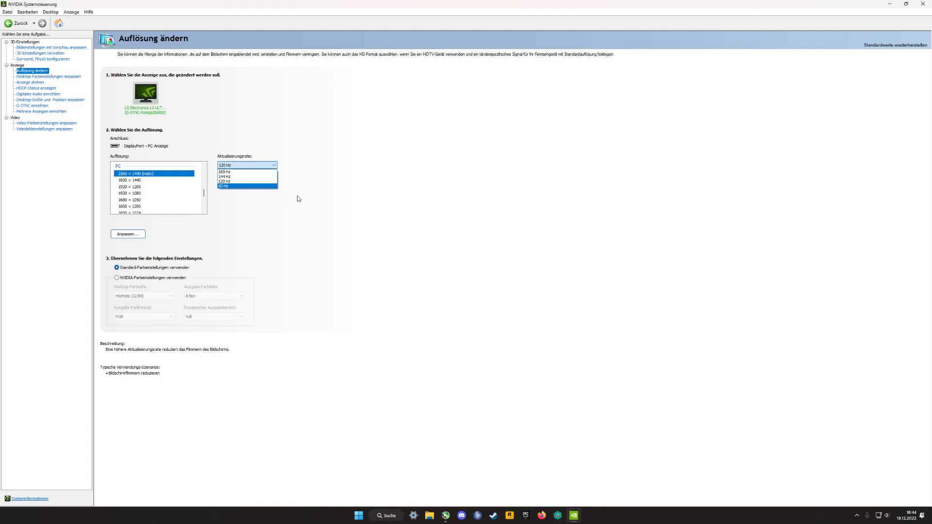
pyautogui.click(235, 181)
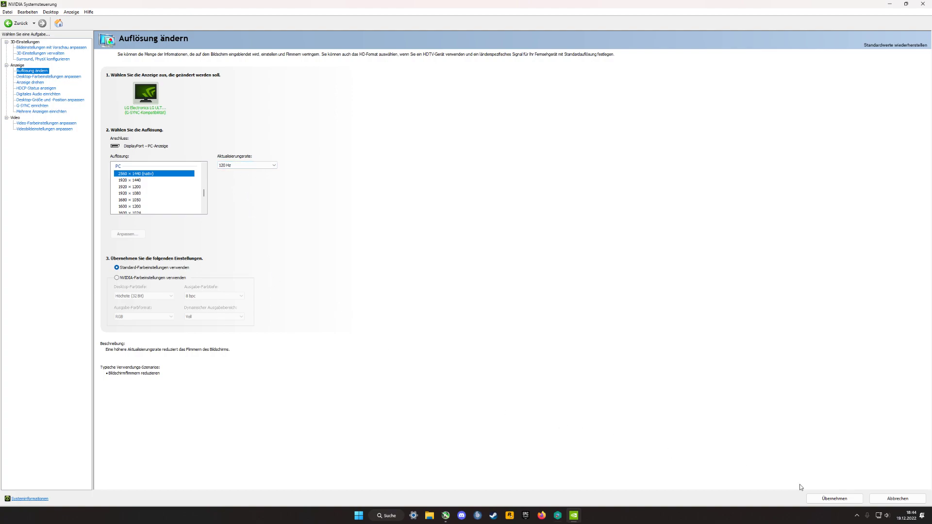
pyautogui.click(831, 500)
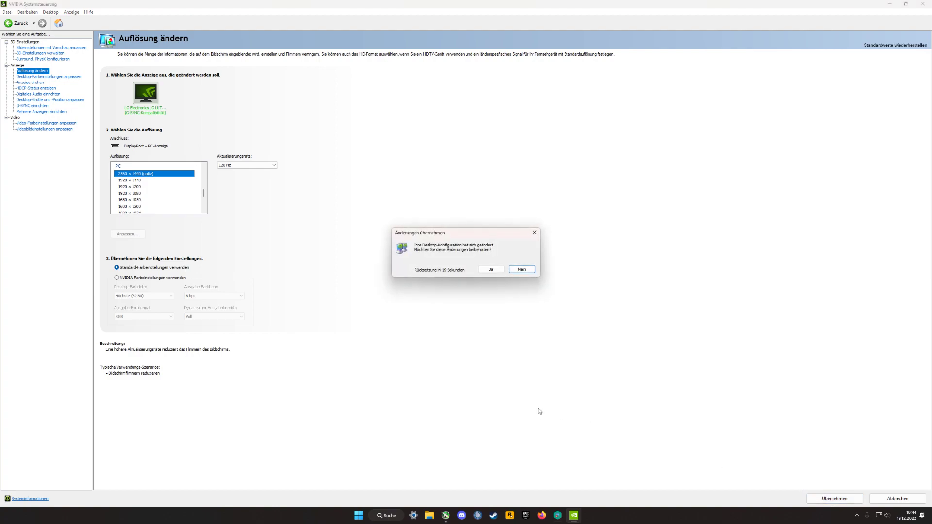
pyautogui.click(490, 266)
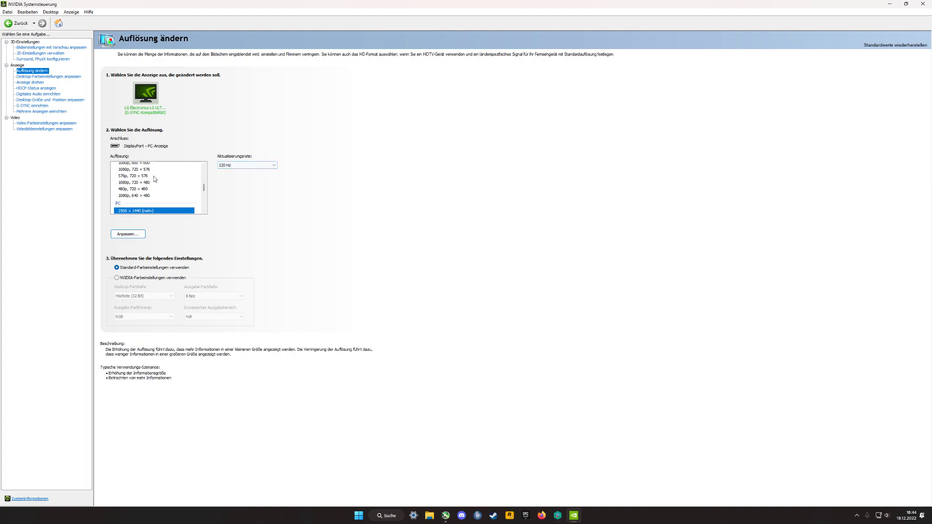
# Step: Review the desktop colour, display rotation, HDCP status and digital audio settings
pyautogui.click(33, 78)
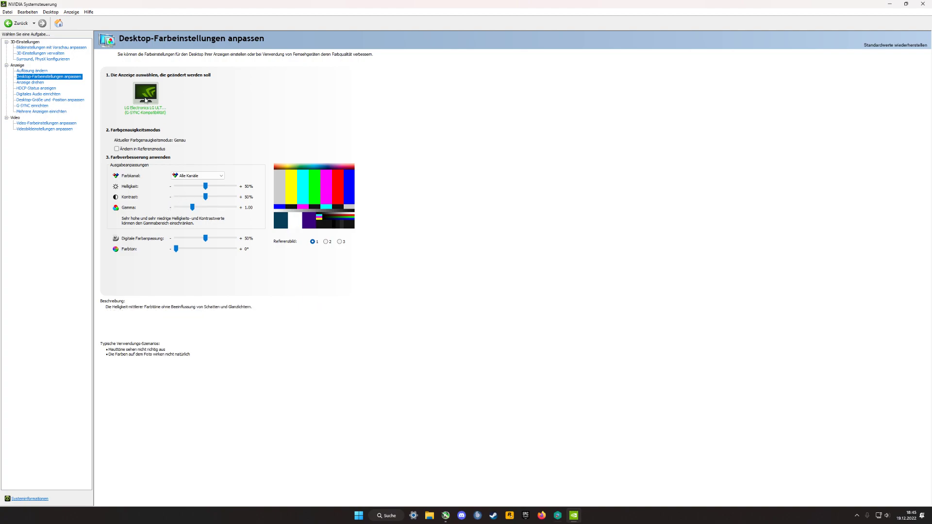
pyautogui.click(30, 83)
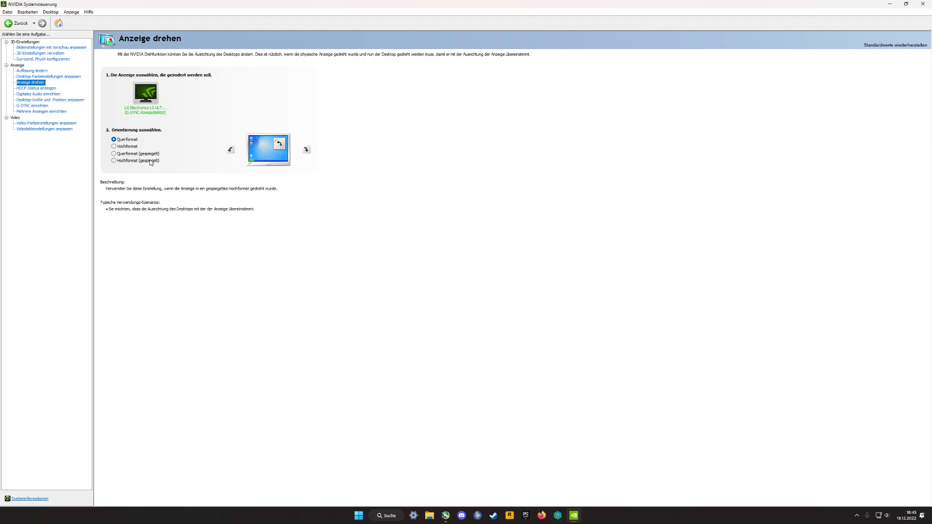
pyautogui.click(27, 90)
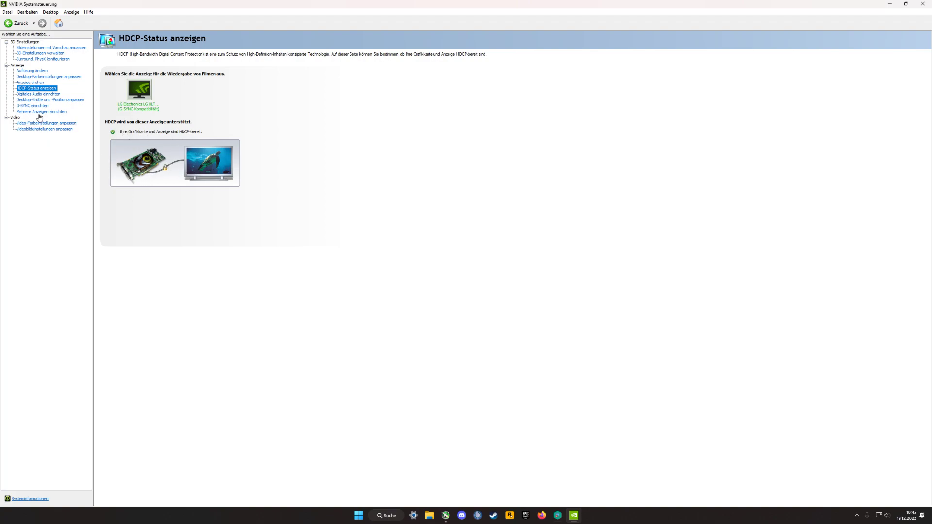
pyautogui.click(33, 95)
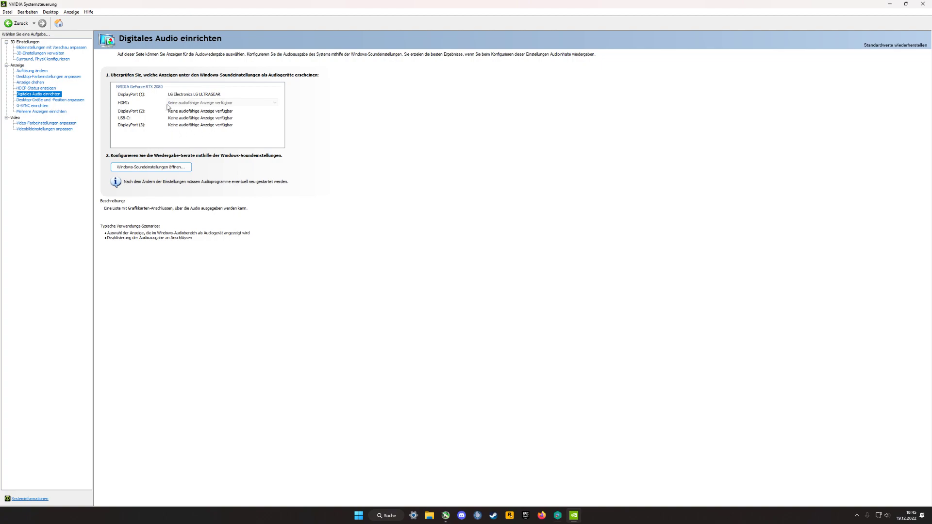
# Step: Examine the scaling modes, scaling device and preview refresh rate in the desktop size and position settings
pyautogui.click(35, 101)
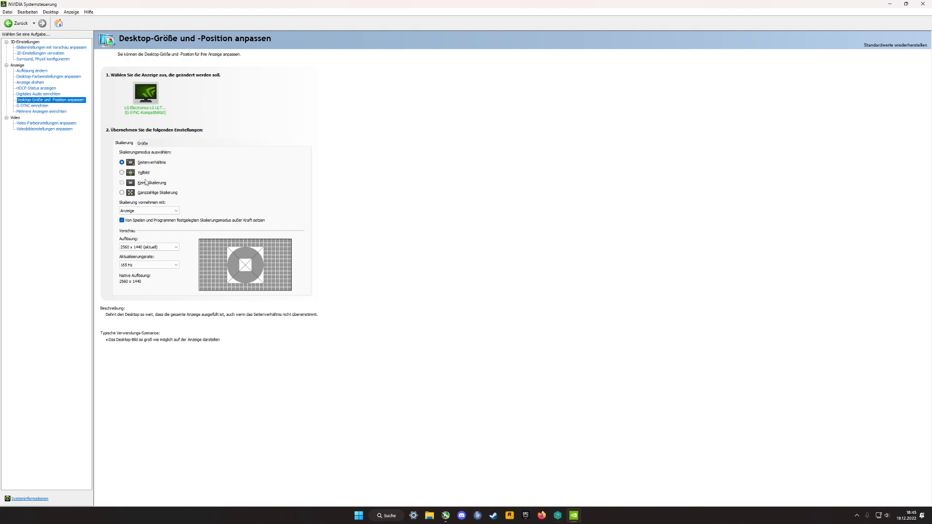
pyautogui.moveTo(163, 193)
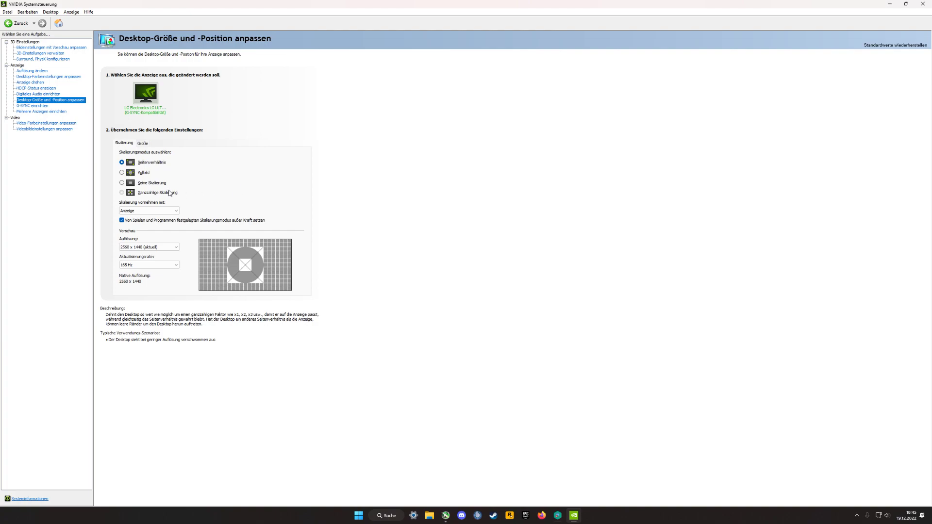
pyautogui.moveTo(124, 165)
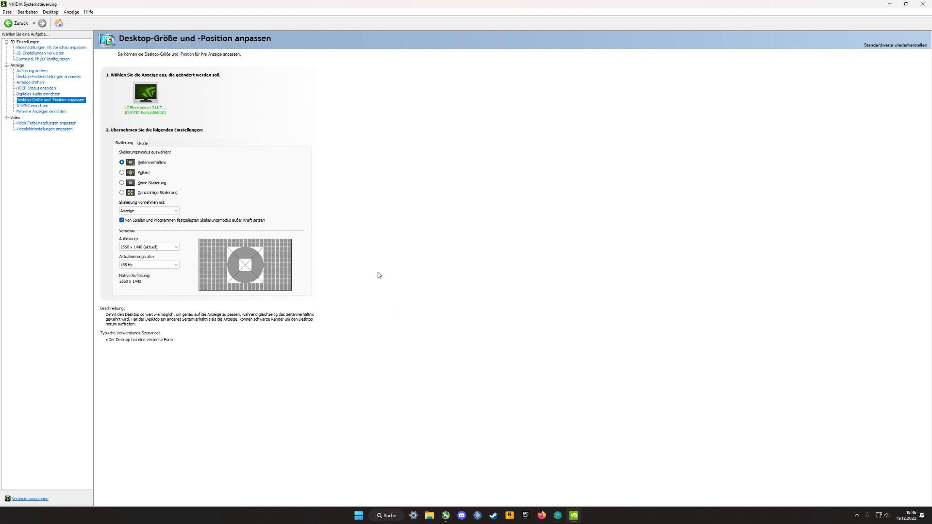
pyautogui.moveTo(139, 211)
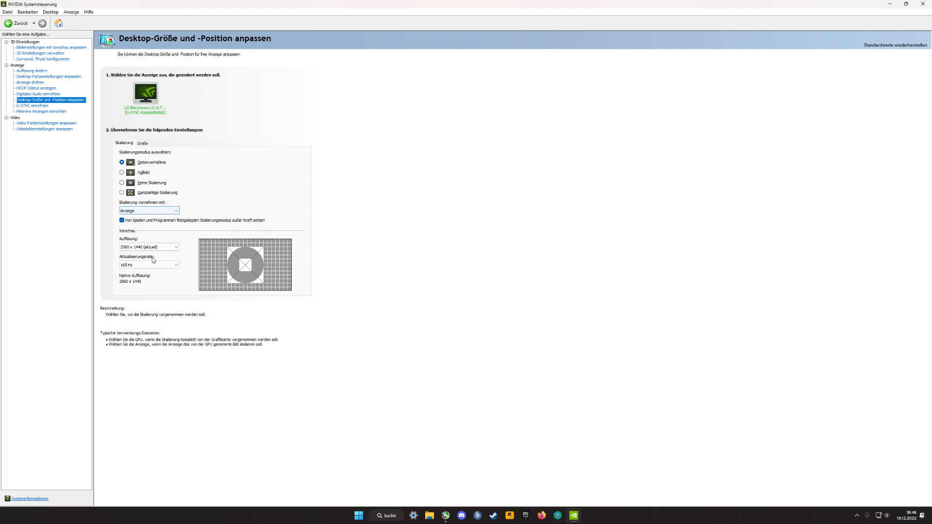
pyautogui.moveTo(140, 266)
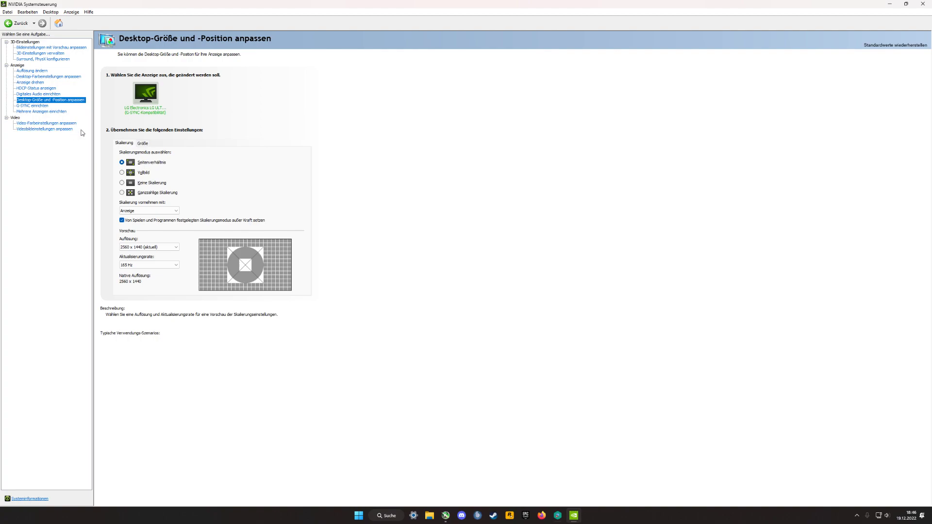
# Step: Enable G-SYNC for Fenster- und Vollbildmodus and apply the change
pyautogui.click(36, 108)
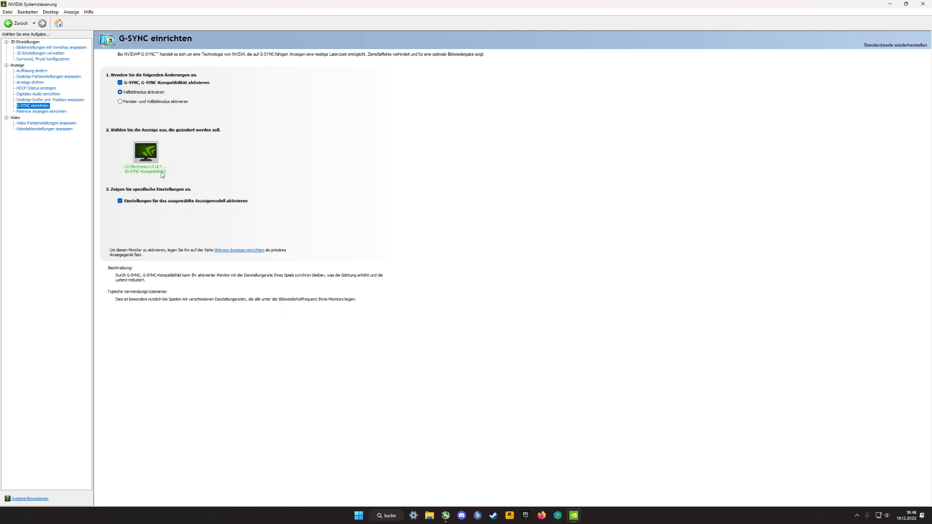
pyautogui.click(121, 102)
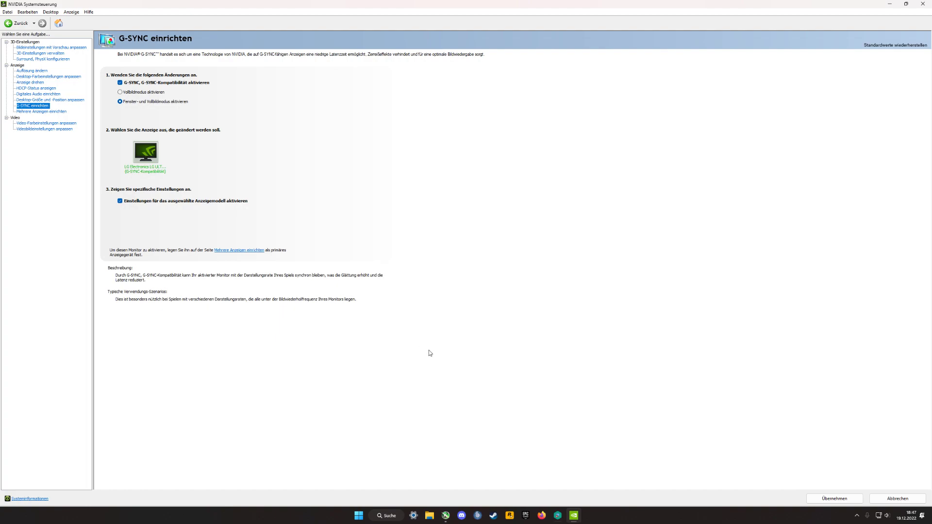
pyautogui.click(815, 500)
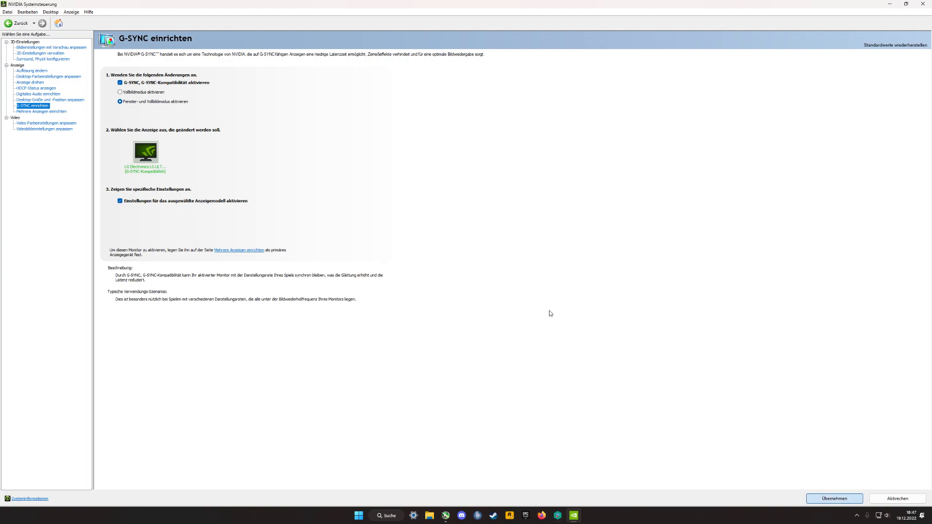
pyautogui.click(488, 270)
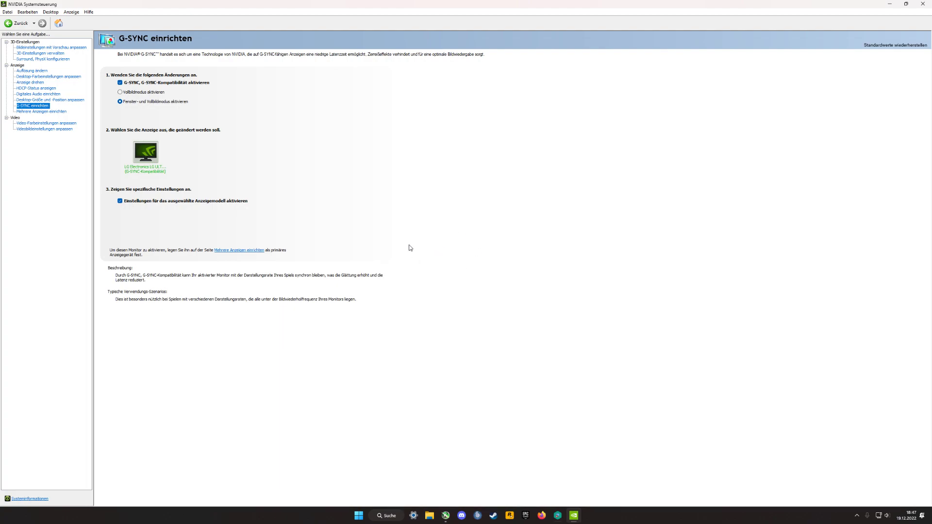
# Step: Review the multiple display setup and the video colour settings
pyautogui.click(34, 113)
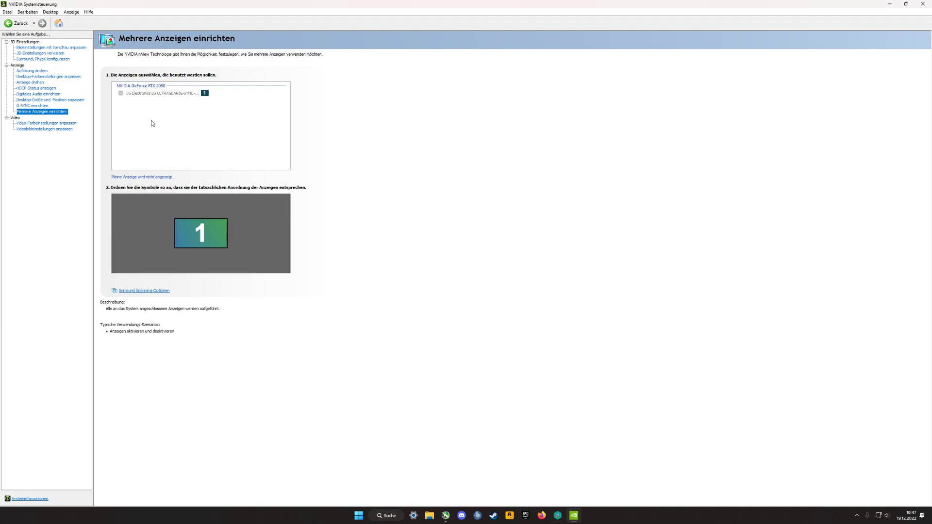
pyautogui.click(40, 124)
pyautogui.moveTo(130, 146)
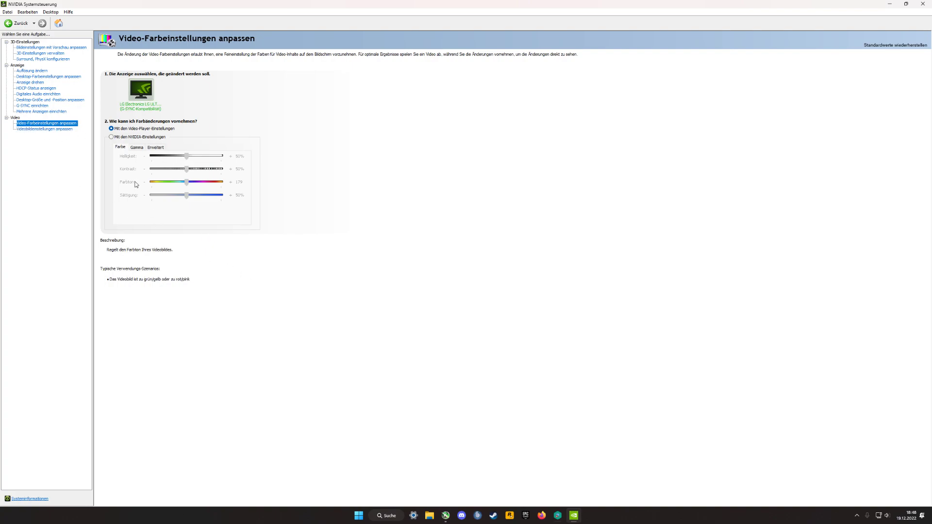
# Step: Set the image settings with preview to Die 3D-Anwendung entscheiden lassen
pyautogui.click(46, 47)
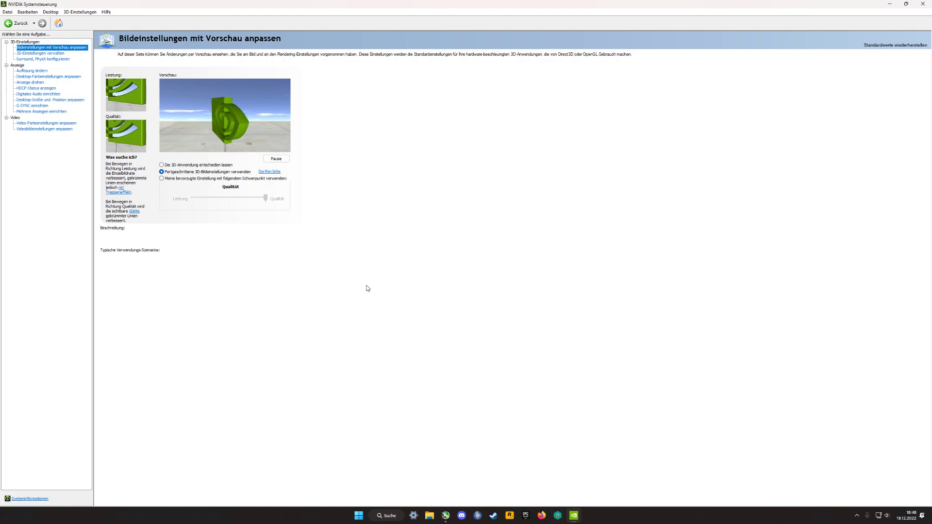
pyautogui.click(162, 166)
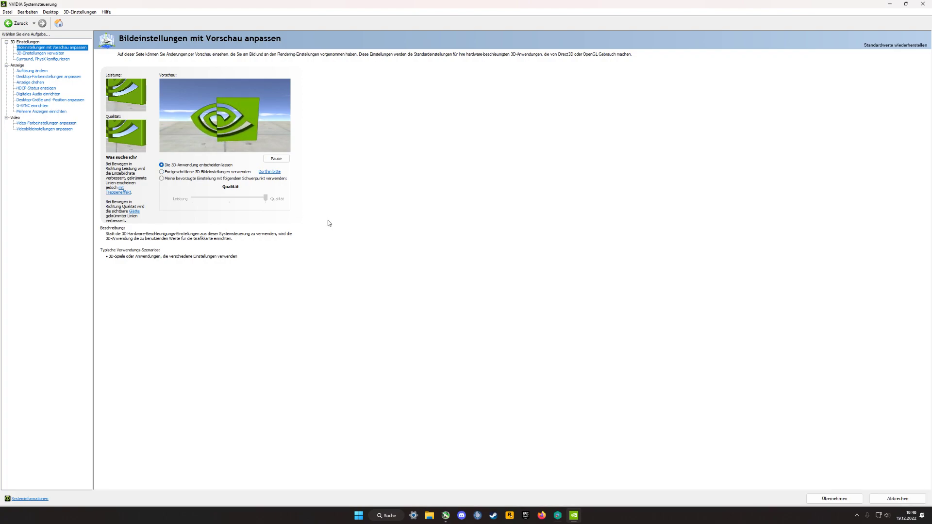